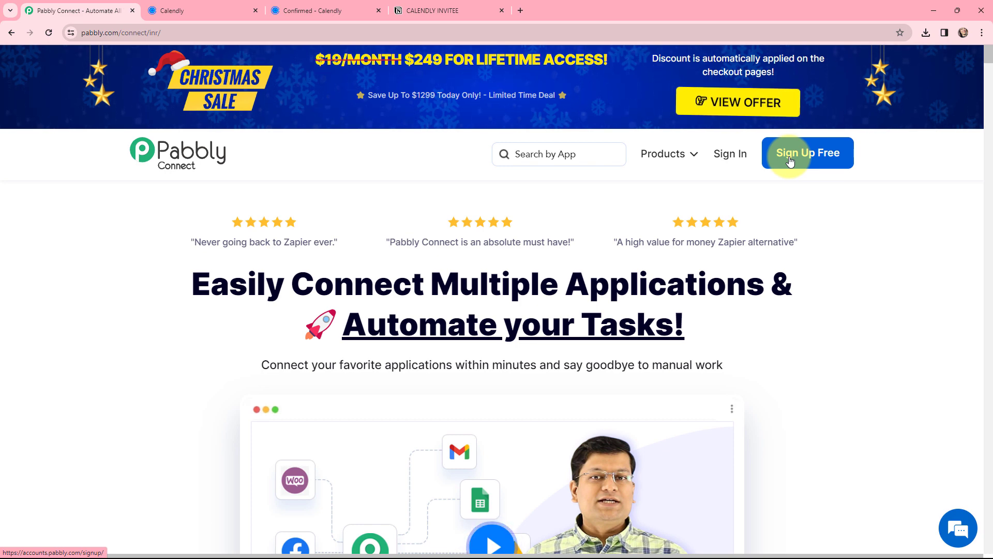
# Sign in to the Pabbly account from the landing page header
pyautogui.click(731, 161)
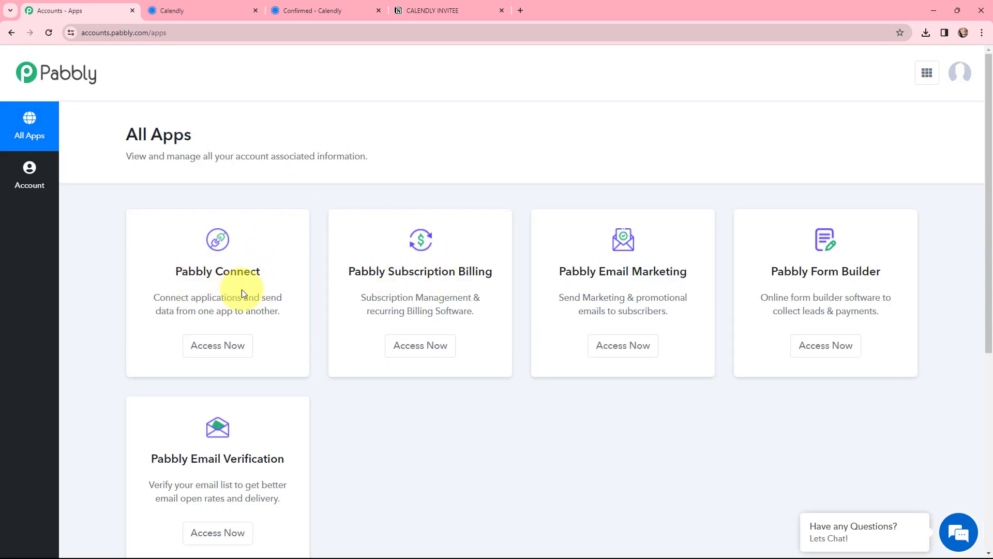
# Open Pabbly Connect and create workflow 'Add Calendly Invitee Details in Notion Database' in folder Notion
pyautogui.click(216, 351)
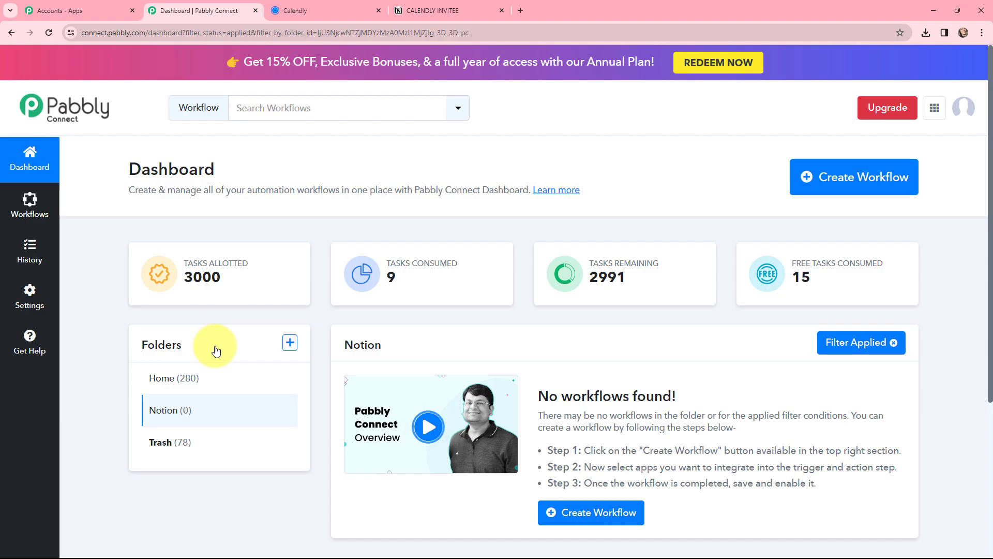
pyautogui.moveTo(672, 243)
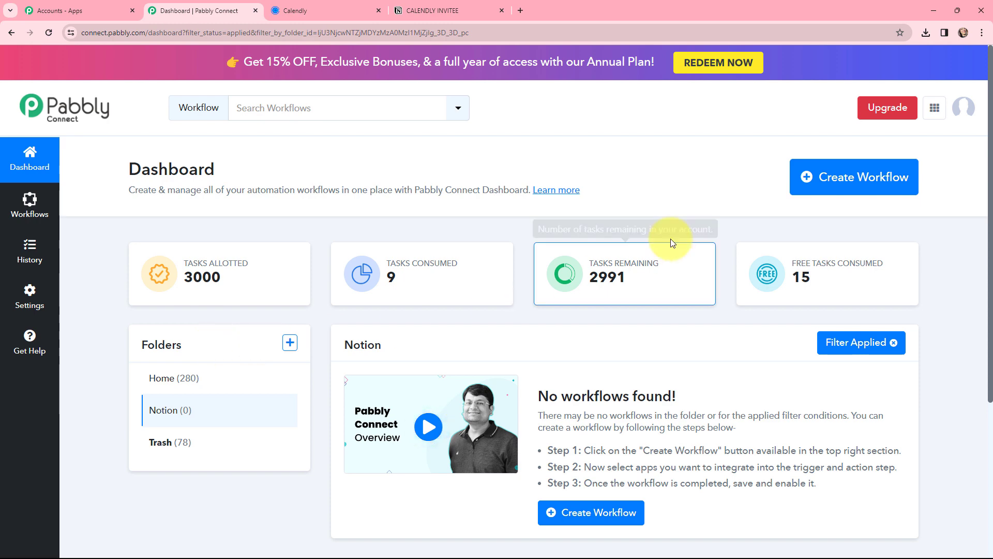
pyautogui.click(852, 185)
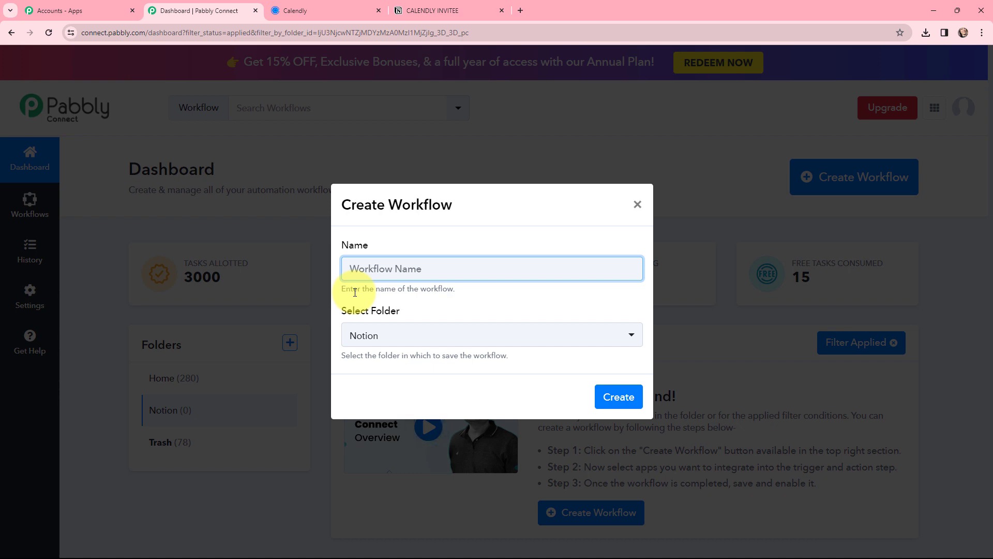
pyautogui.write('Add Calendly Invitee Details in Notion Database')
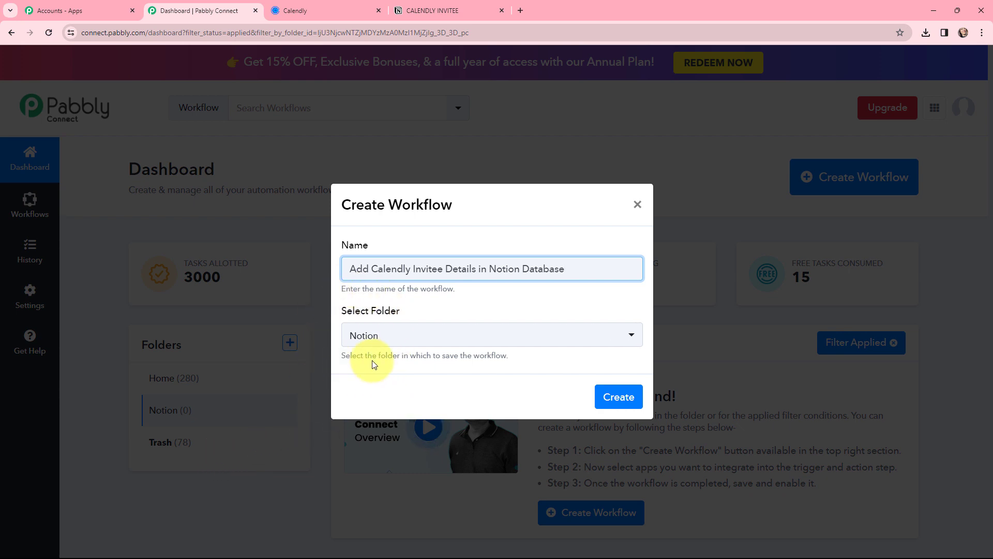
pyautogui.click(620, 400)
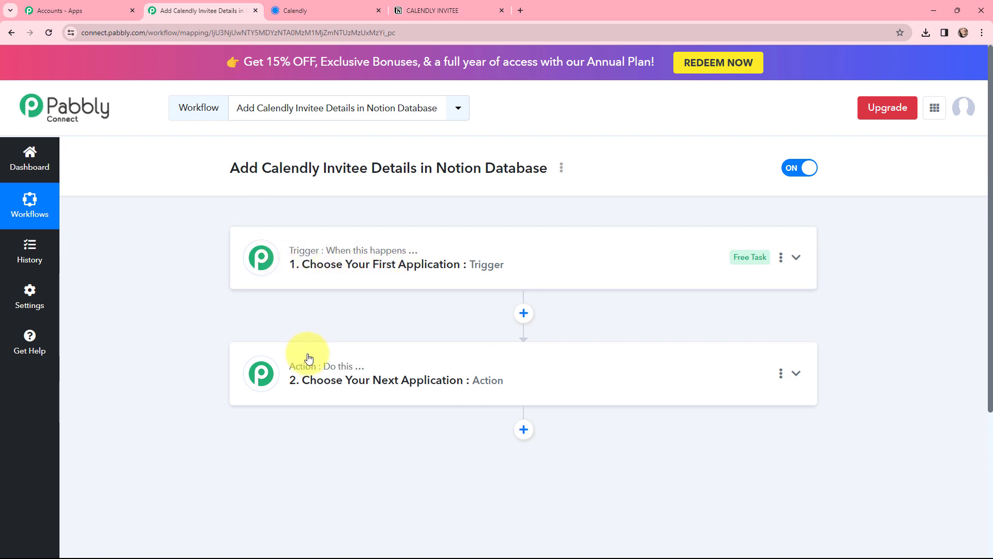
# Set the trigger app to Calendly with the Invitee Created (Organization) event
pyautogui.moveTo(382, 367)
pyautogui.click(259, 258)
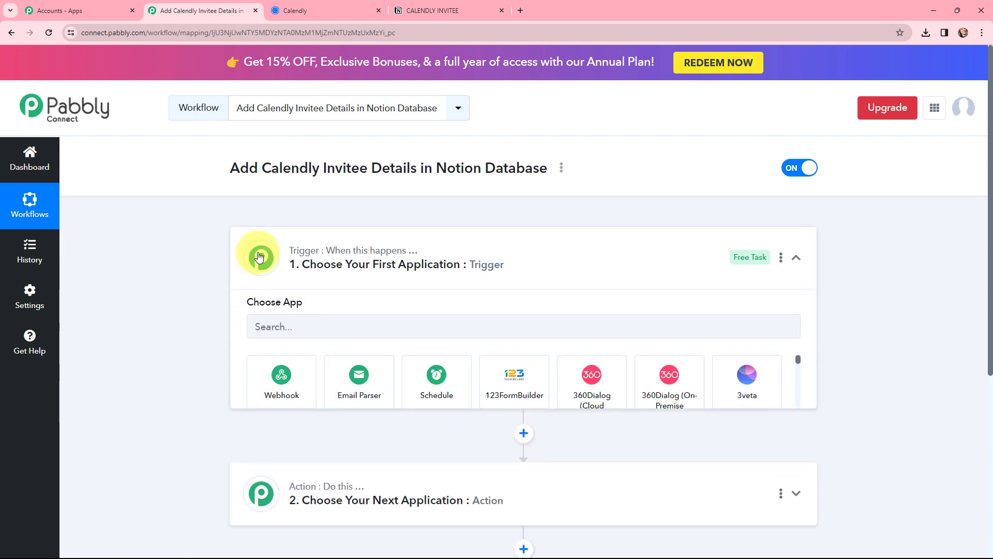
pyautogui.click(286, 339)
pyautogui.write('calend')
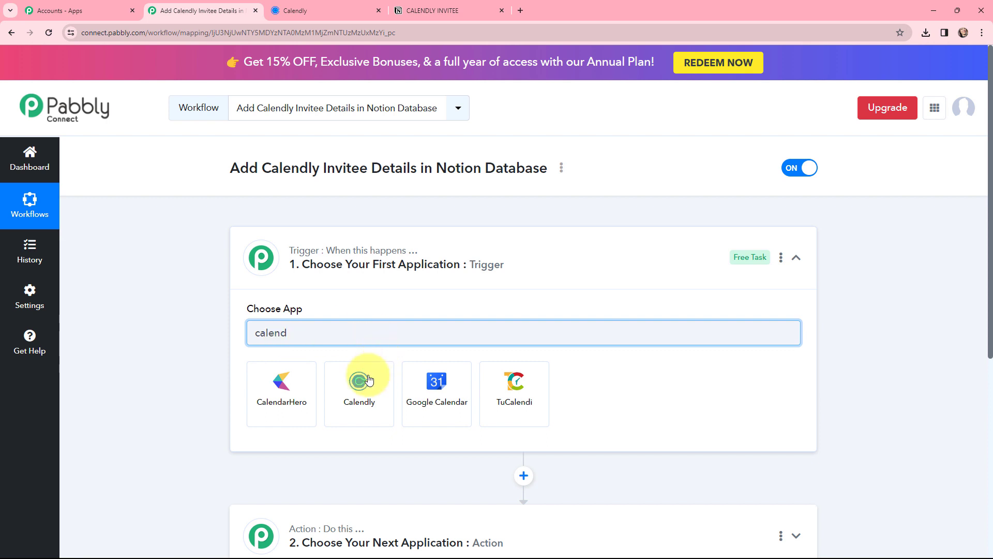
pyautogui.click(357, 389)
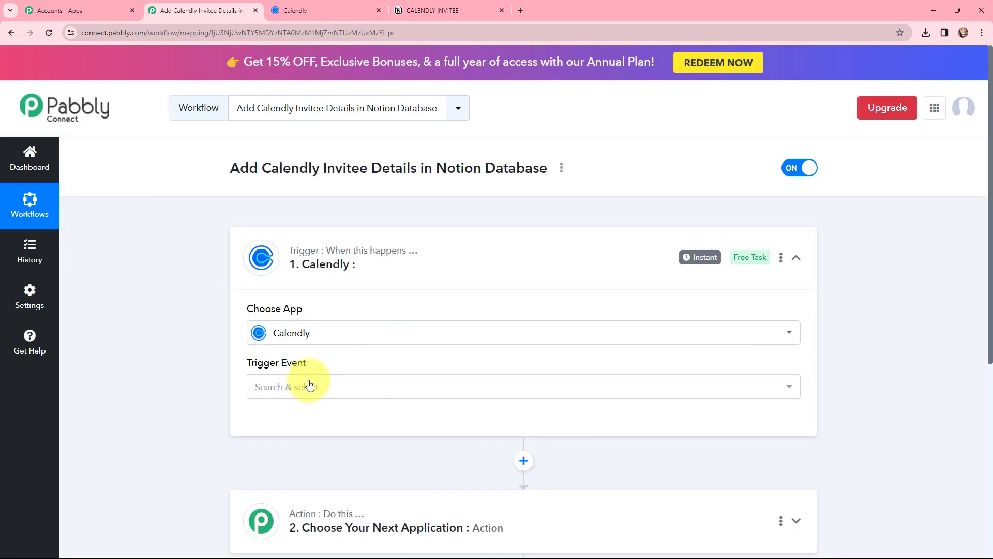
pyautogui.click(309, 385)
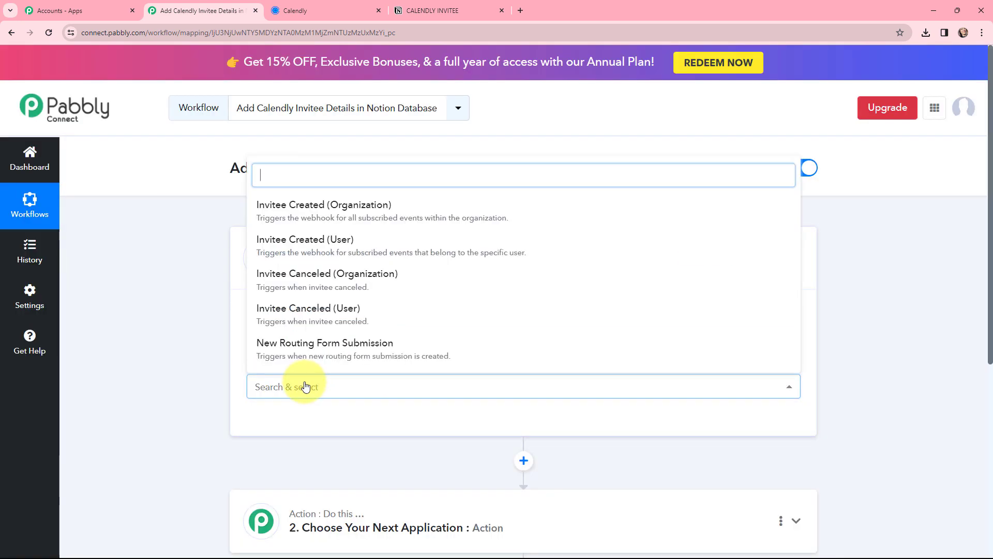
pyautogui.click(332, 209)
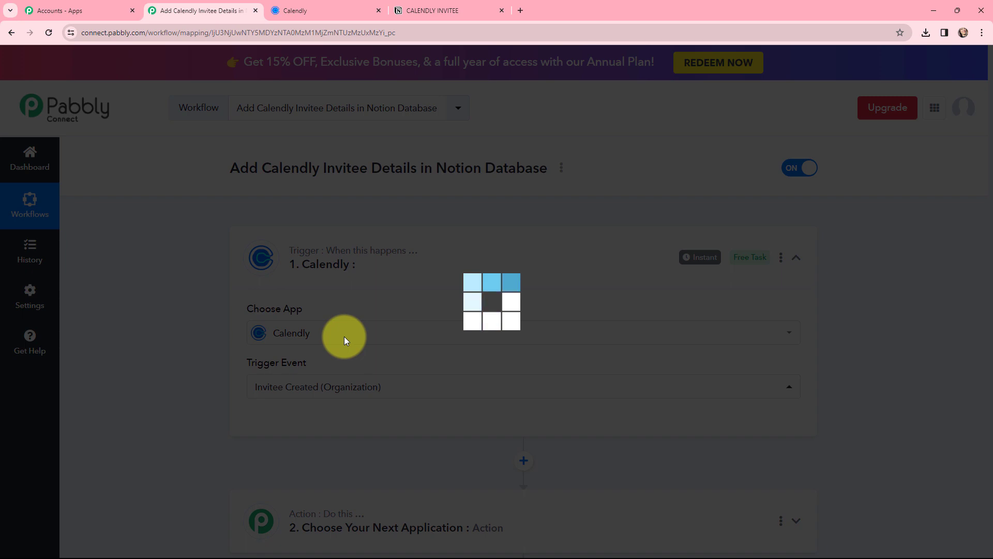
pyautogui.scroll(-5, 186, 221)
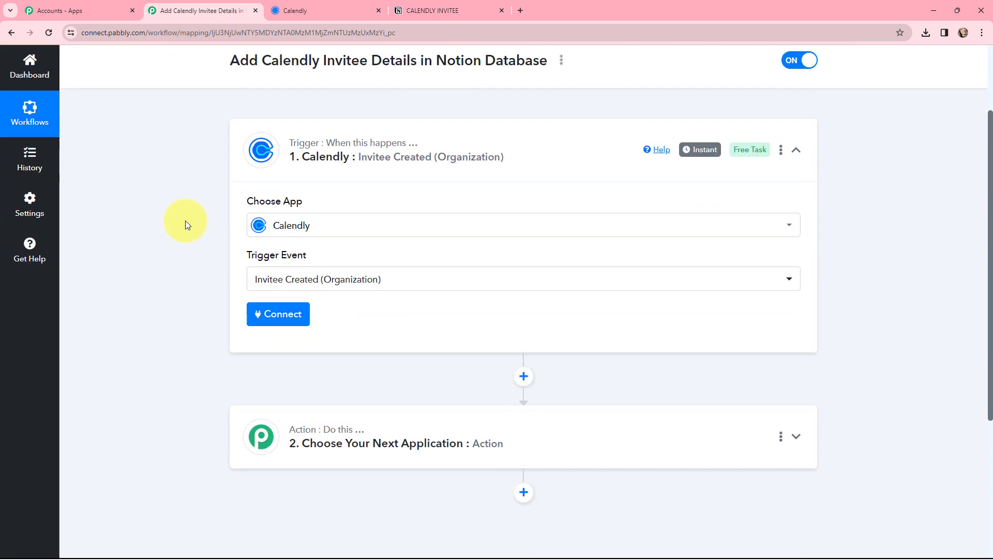
# Set the action app to Notion with the Create Database Item event
pyautogui.click(262, 234)
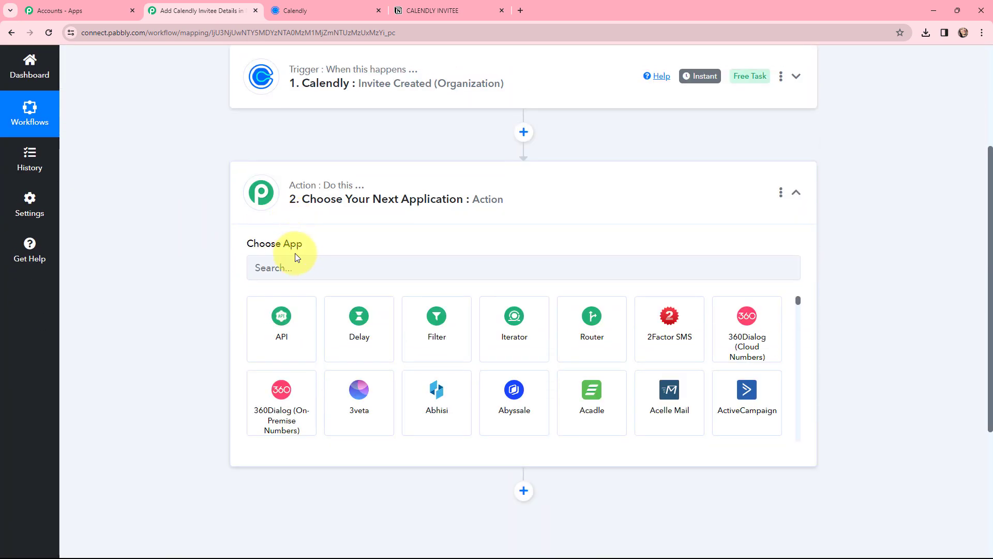
pyautogui.click(299, 263)
pyautogui.write('no')
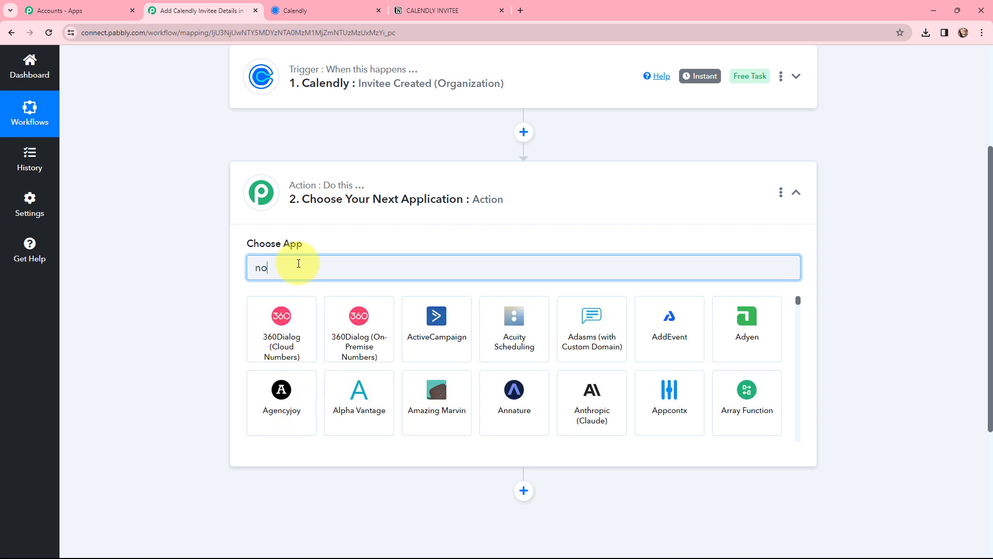
pyautogui.write('tio')
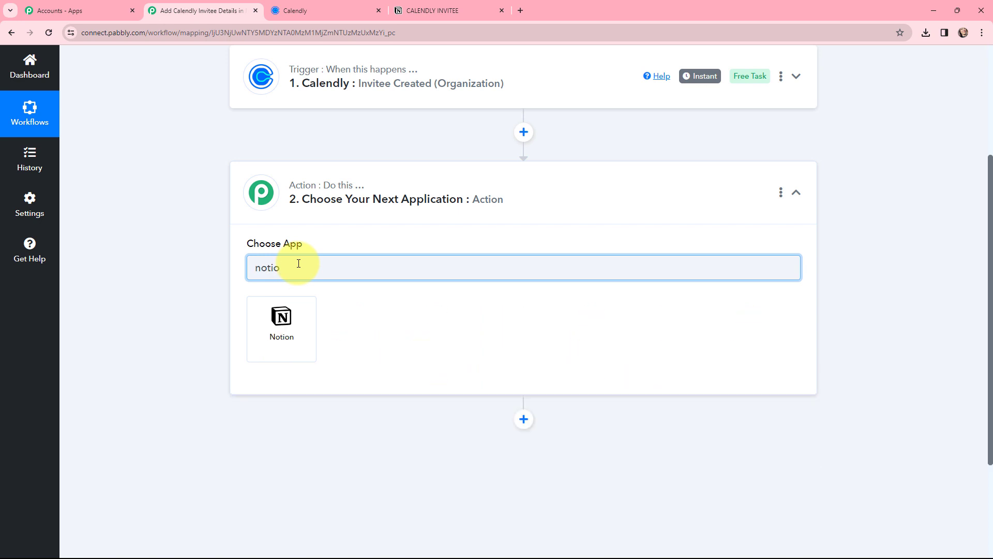
pyautogui.click(274, 322)
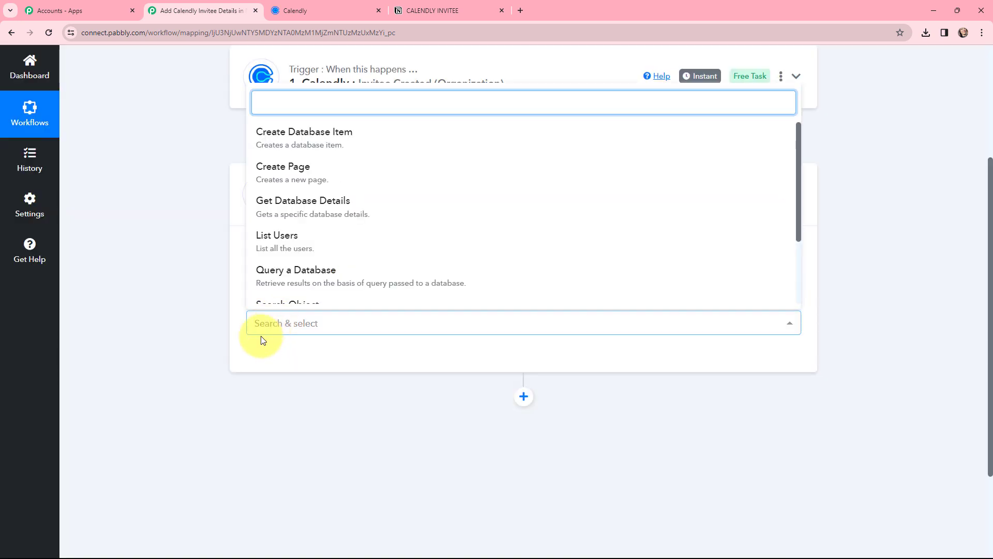
pyautogui.click(331, 135)
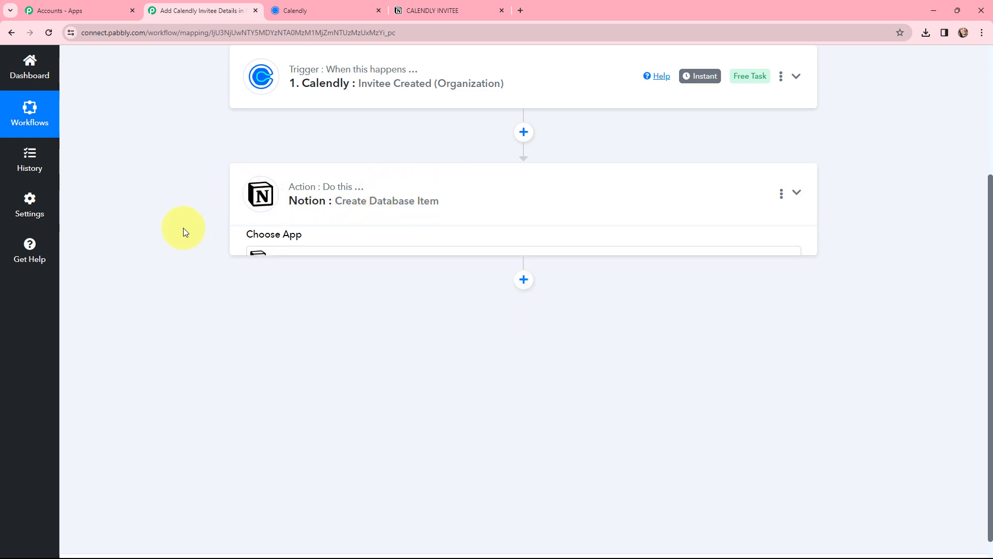
pyautogui.click(244, 189)
pyautogui.scroll(2, 179, 229)
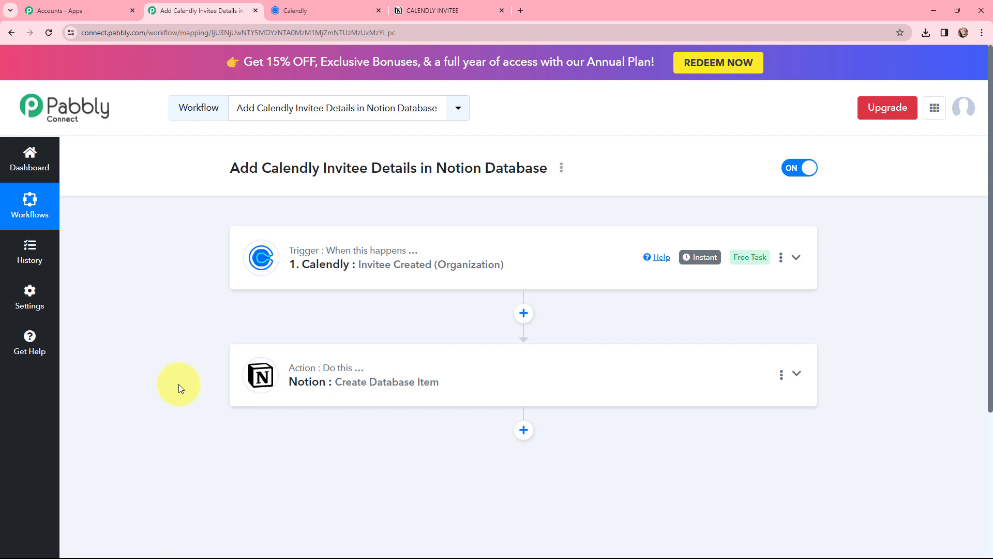
pyautogui.click(263, 250)
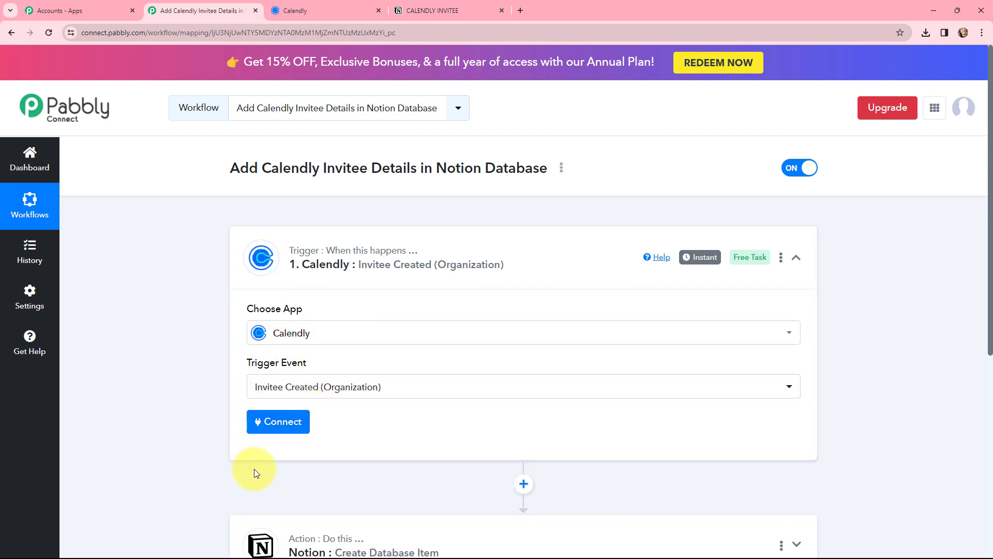
# Add and authorize a new Calendly connection for the trigger, filling organization and user
pyautogui.click(275, 423)
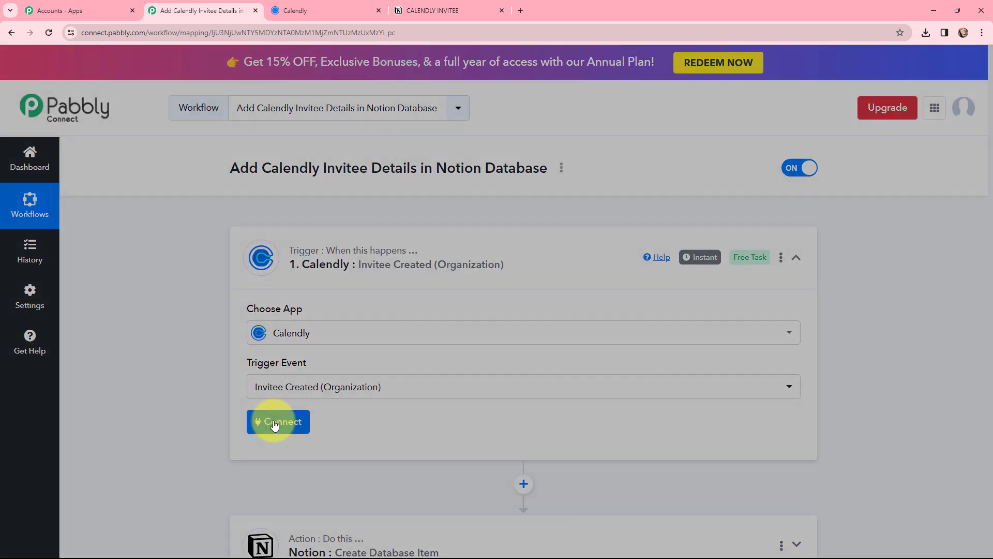
pyautogui.click(459, 172)
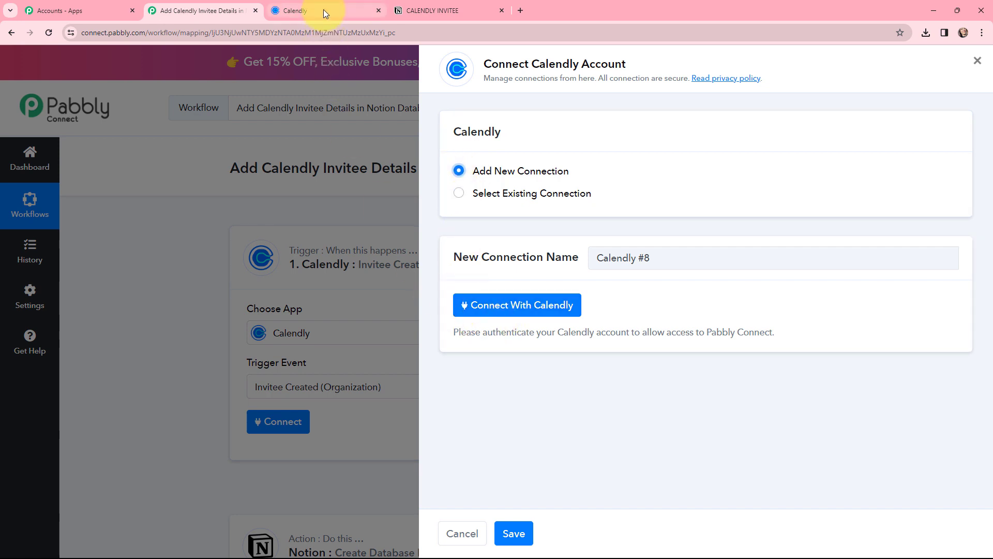
pyautogui.click(505, 304)
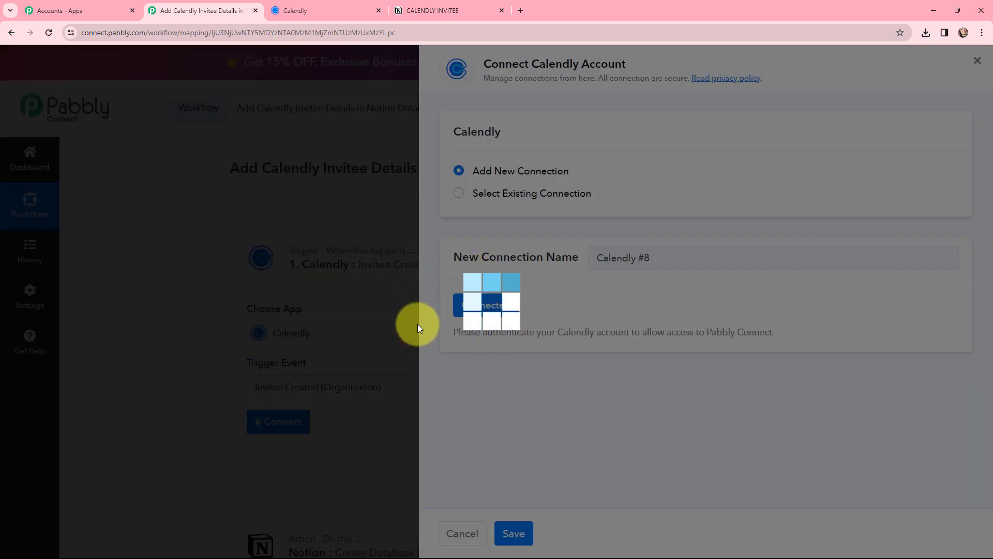
pyautogui.scroll(-3, 441, 313)
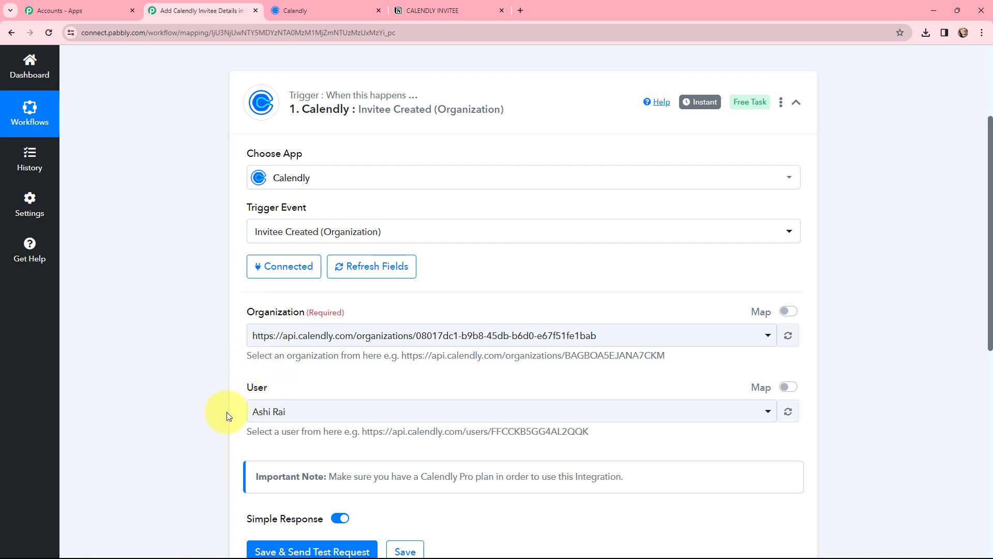
pyautogui.scroll(-2, 237, 389)
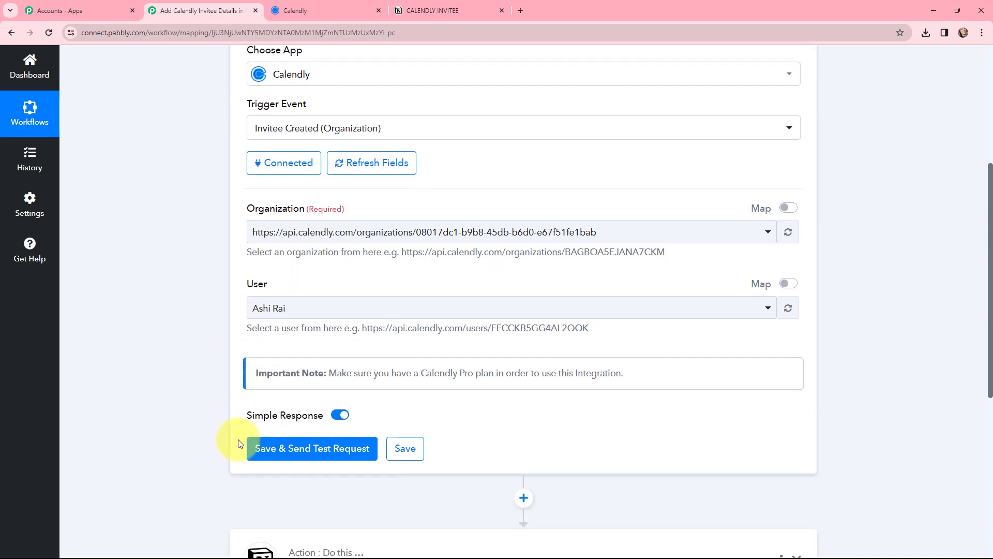
# Send the trigger's test request, then switch to Calendly's Event types page
pyautogui.click(306, 450)
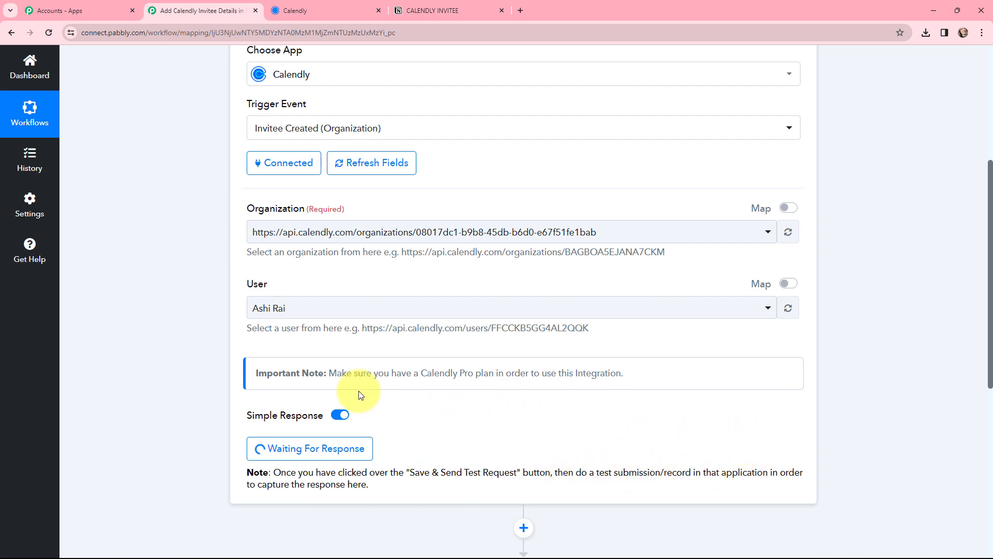
pyautogui.click(325, 10)
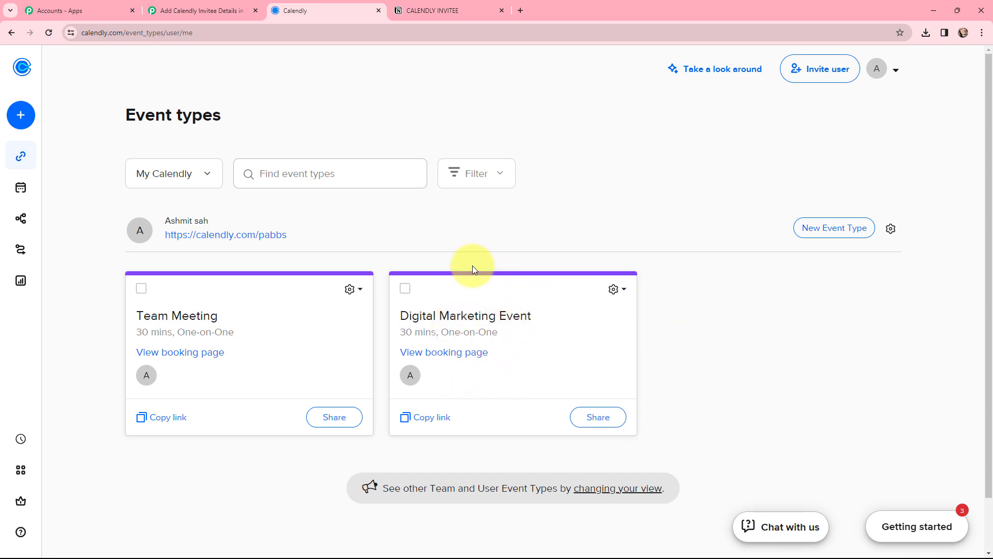
# Book the Digital Marketing Event for December 25, 2023 at 10:00am with the invitee's details
pyautogui.click(437, 351)
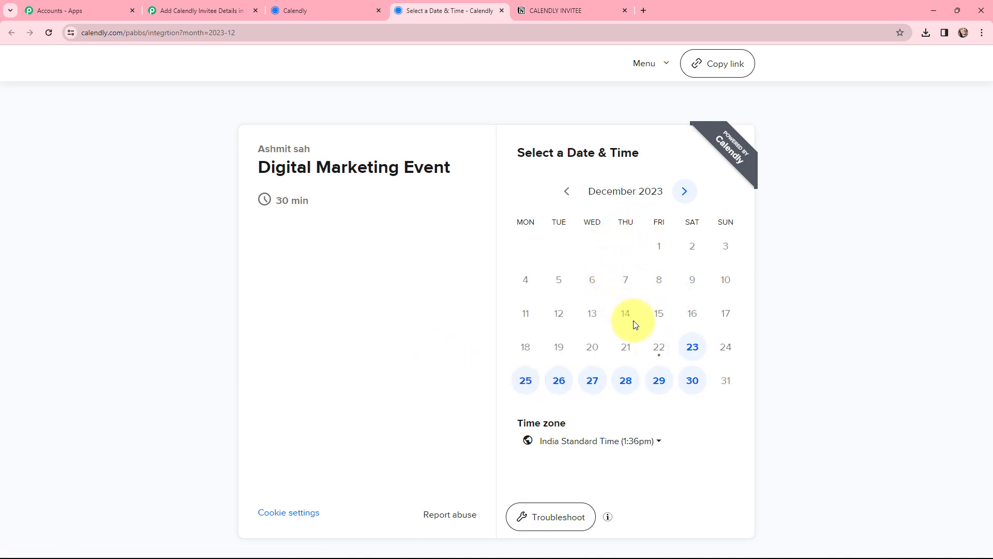
pyautogui.click(526, 381)
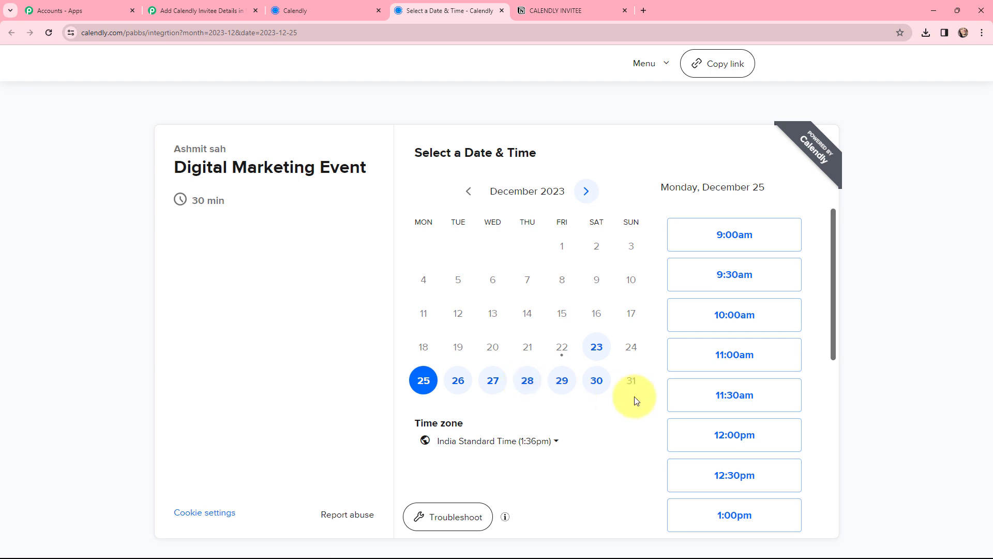
pyautogui.click(727, 325)
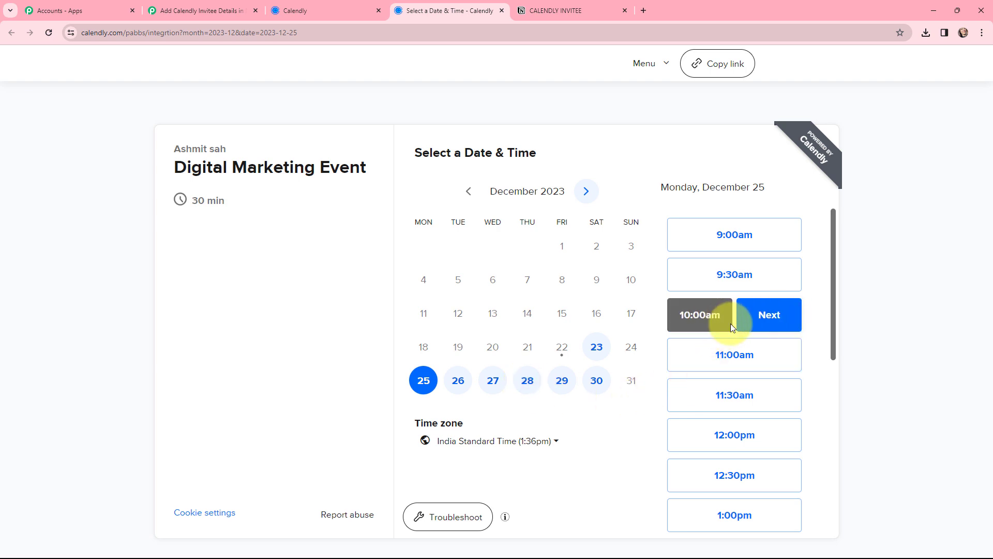
pyautogui.click(761, 320)
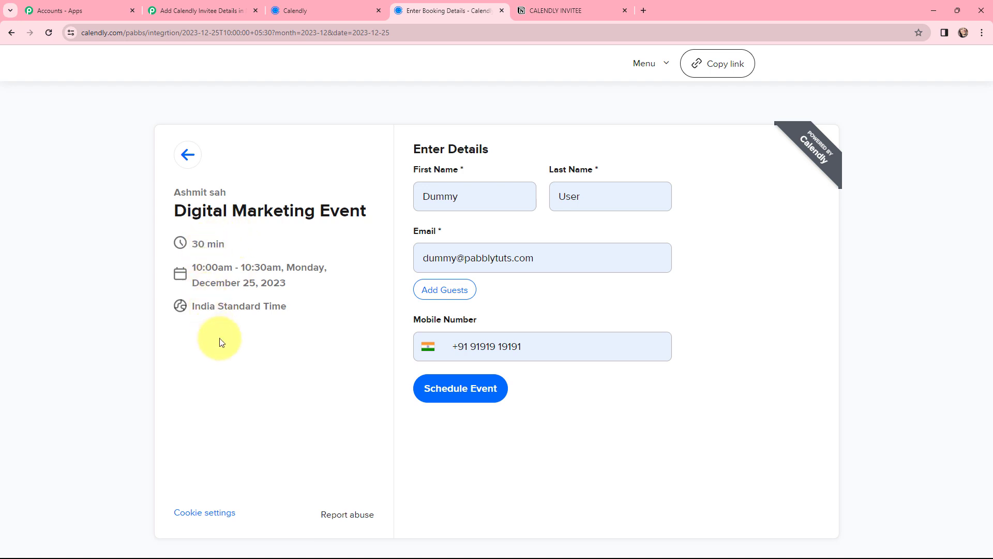
pyautogui.click(460, 392)
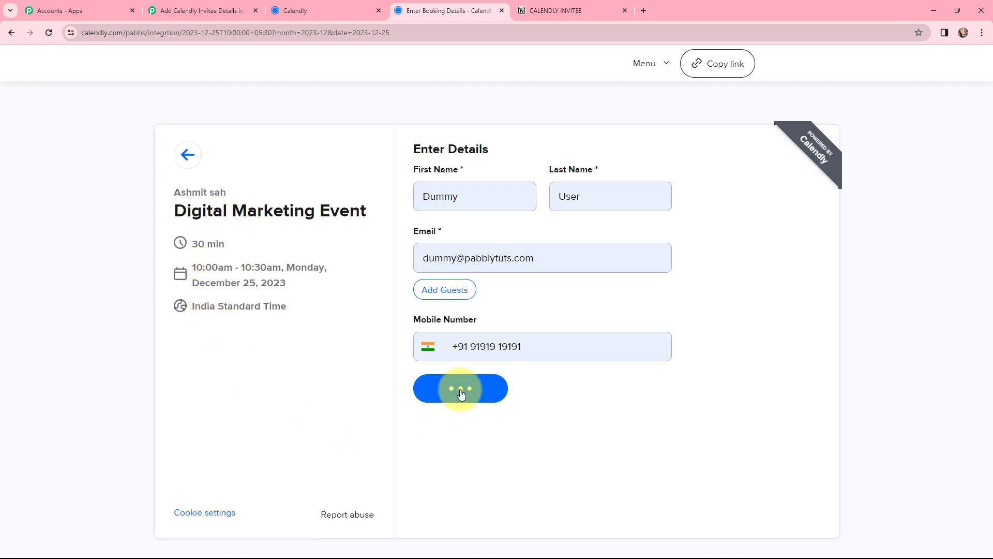
pyautogui.tripleClick(481, 163)
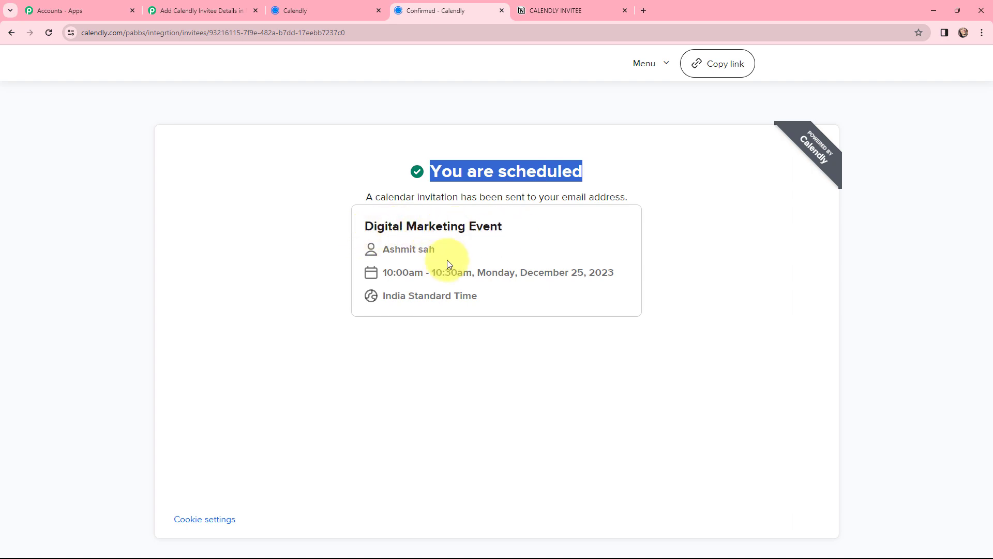
pyautogui.hotkey('ctrl', '2')
pyautogui.scroll(-3, 525, 277)
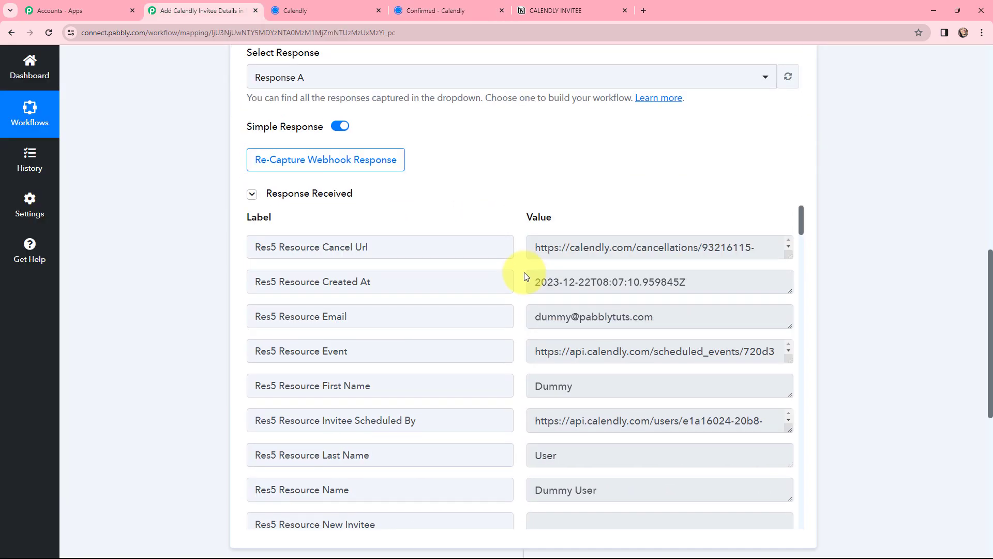
pyautogui.doubleClick(672, 317)
pyautogui.moveTo(604, 317); pyautogui.dragTo(532, 317)
pyautogui.scroll(-2, 603, 373)
pyautogui.moveTo(603, 385); pyautogui.dragTo(518, 381)
pyautogui.click(517, 359)
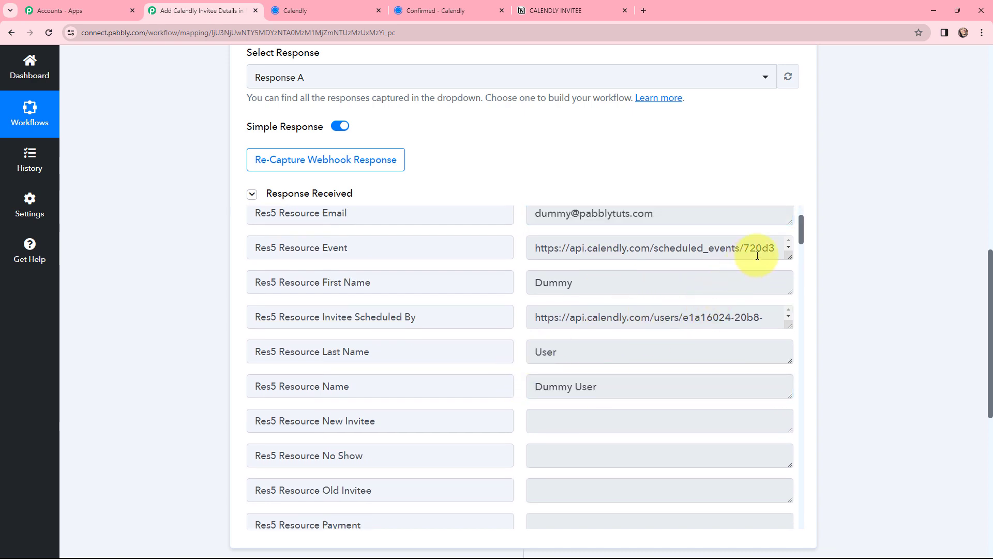
pyautogui.moveTo(802, 228); pyautogui.dragTo(799, 353)
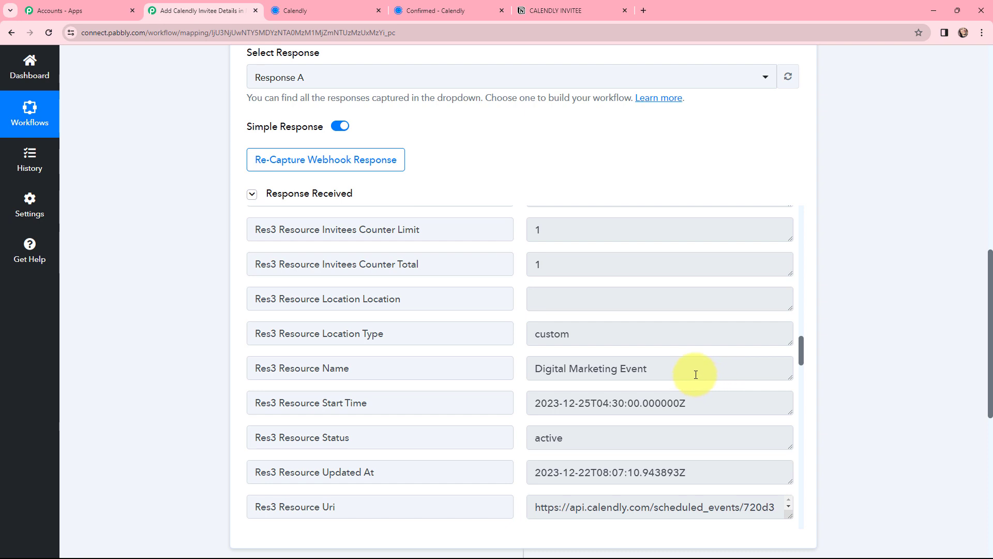
pyautogui.moveTo(694, 373); pyautogui.dragTo(524, 374)
pyautogui.click(861, 322)
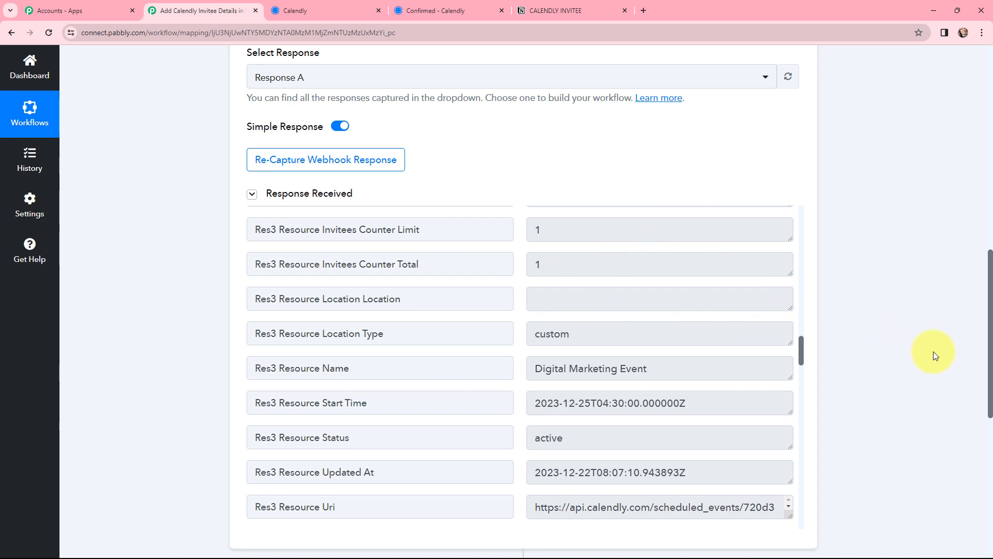
pyautogui.press('Home')
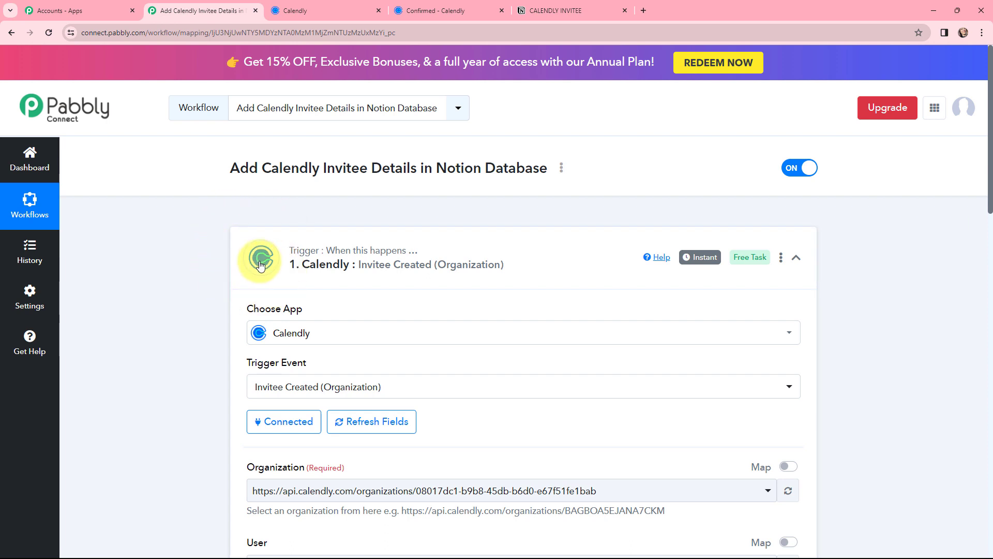
pyautogui.moveTo(697, 265)
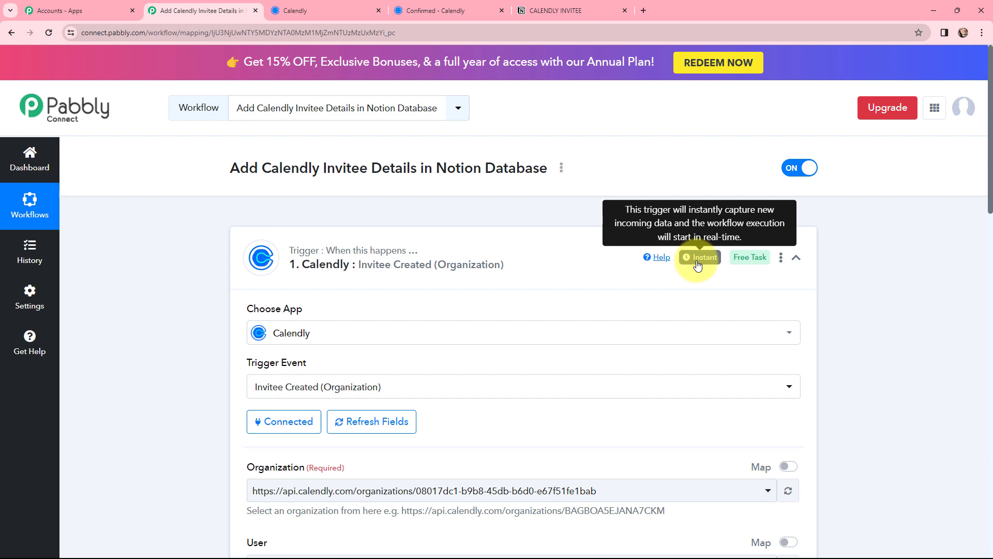
# Add a new Notion connection to the Create Database Item action and allow page access
pyautogui.click(241, 235)
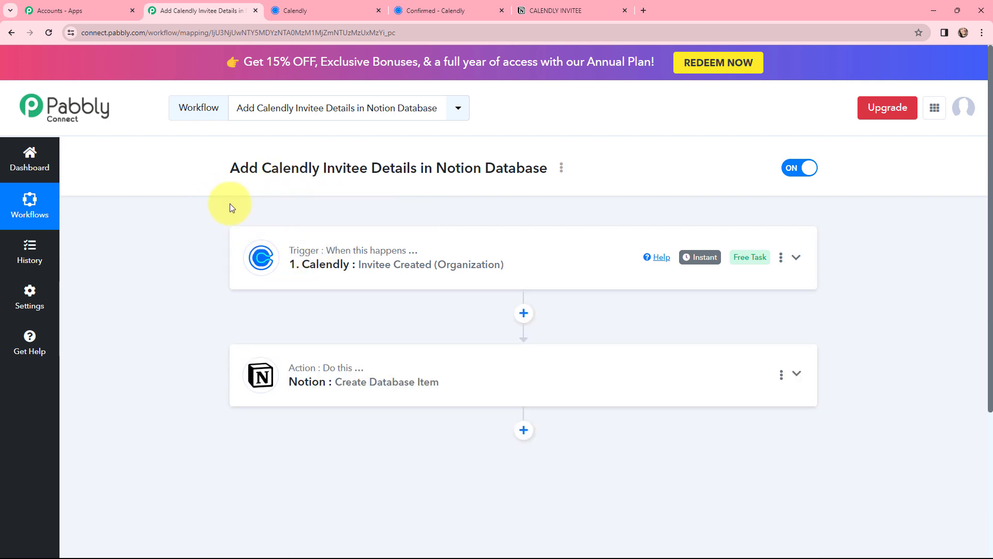
pyautogui.click(277, 361)
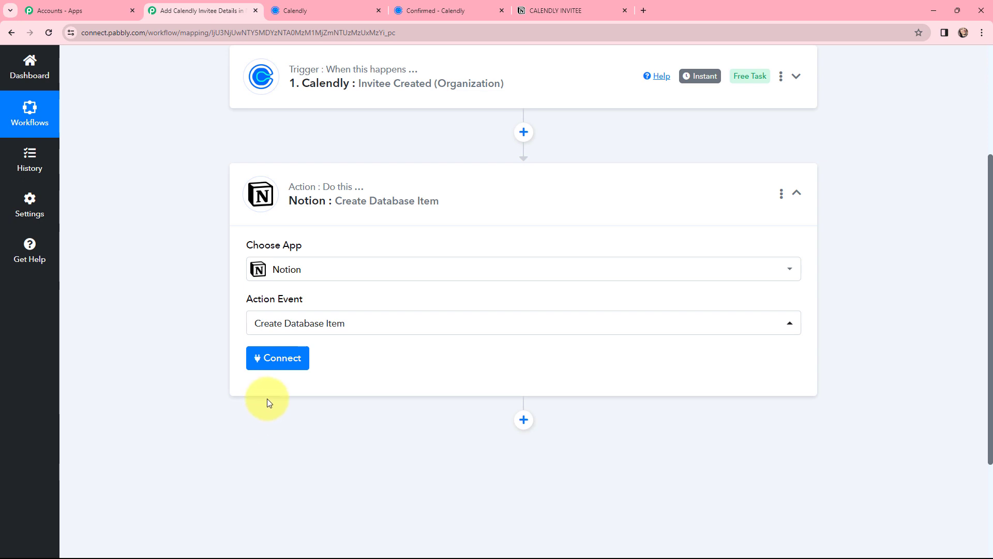
pyautogui.click(280, 363)
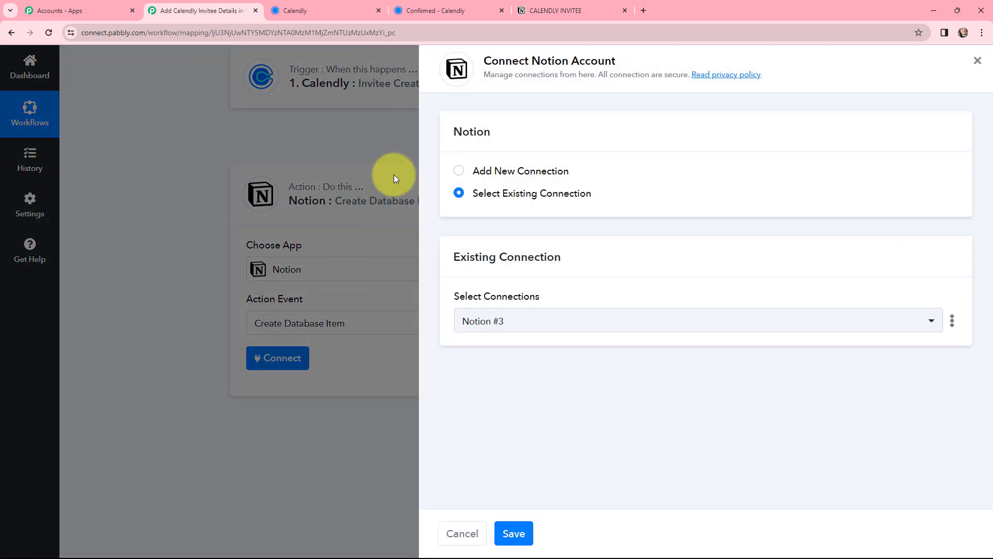
pyautogui.click(458, 171)
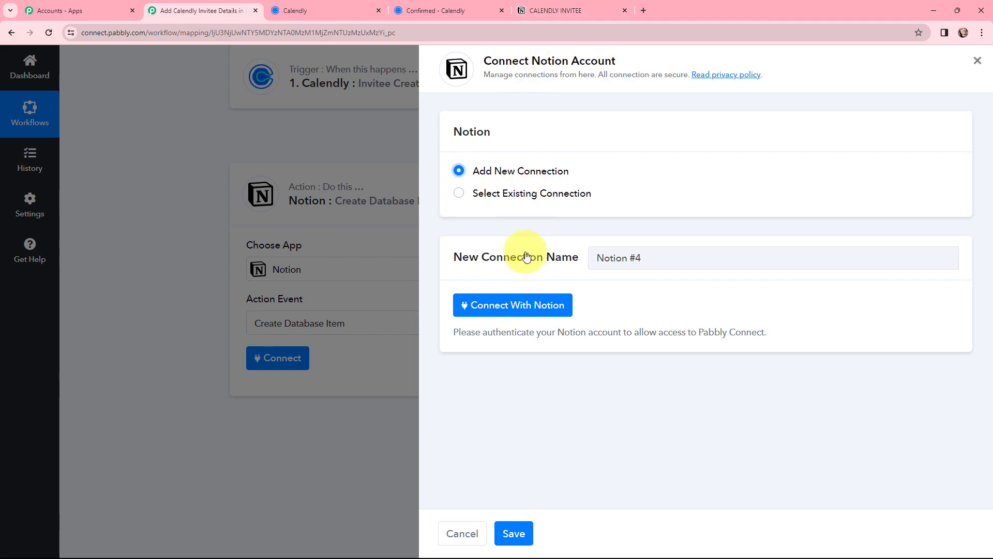
pyautogui.click(508, 305)
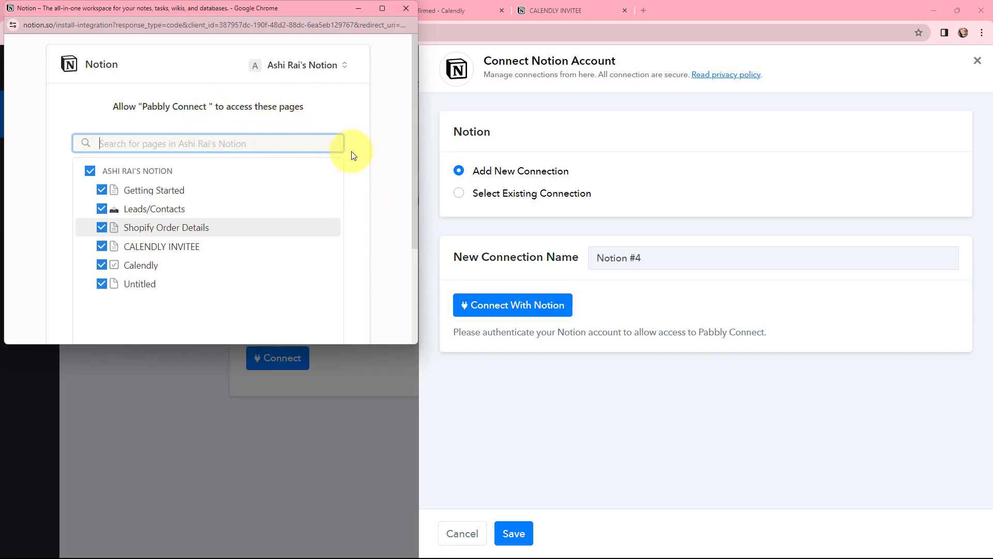
pyautogui.scroll(-3, 351, 151)
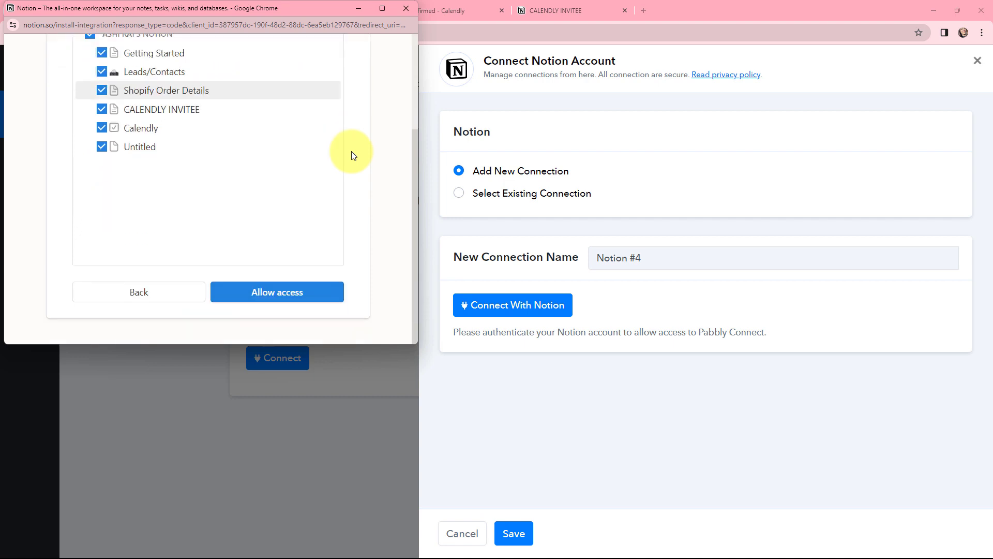
pyautogui.click(271, 294)
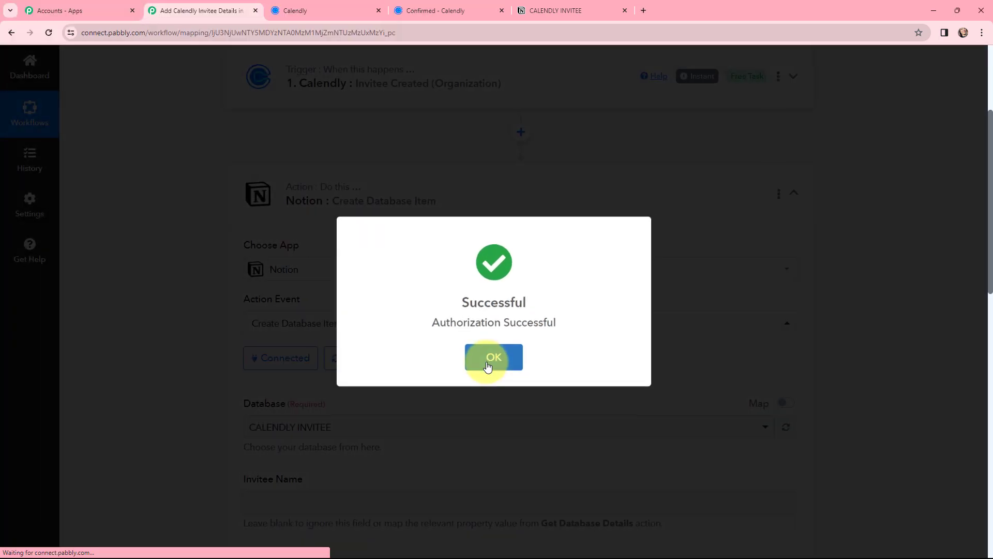
pyautogui.click(487, 365)
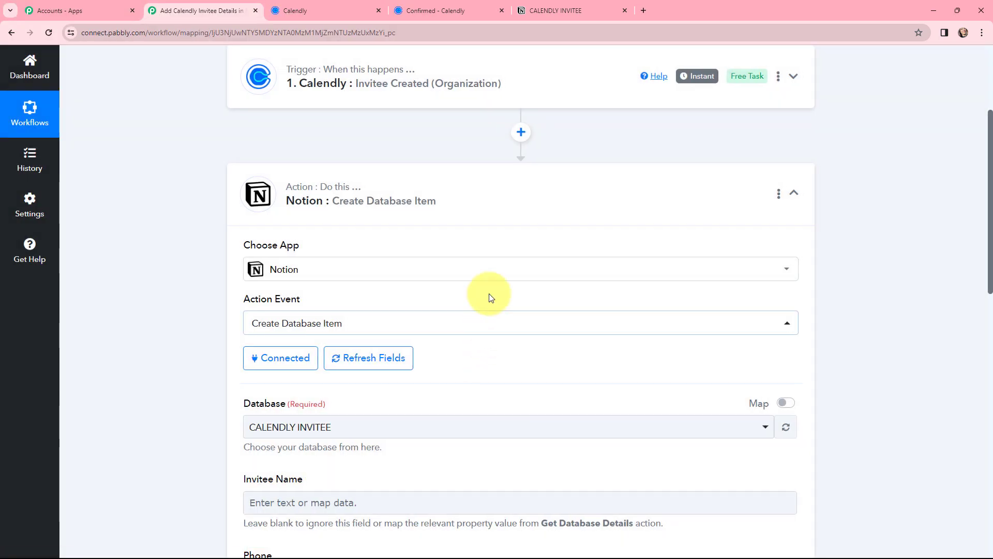
# Switch to the CALENDLY INVITEE database tab in Notion and select its title
pyautogui.scroll(-1, 204, 333)
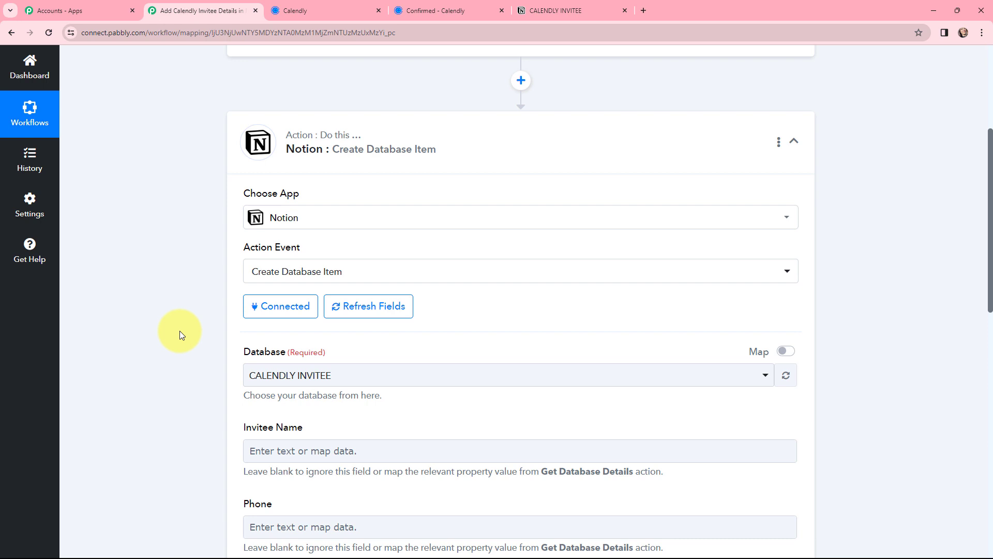
pyautogui.scroll(-1, 179, 333)
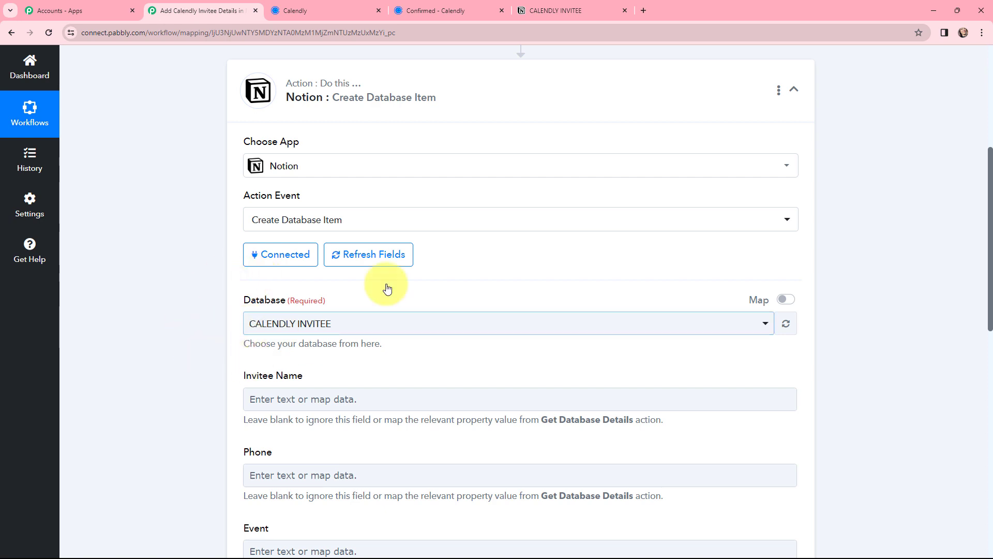
pyautogui.click(550, 5)
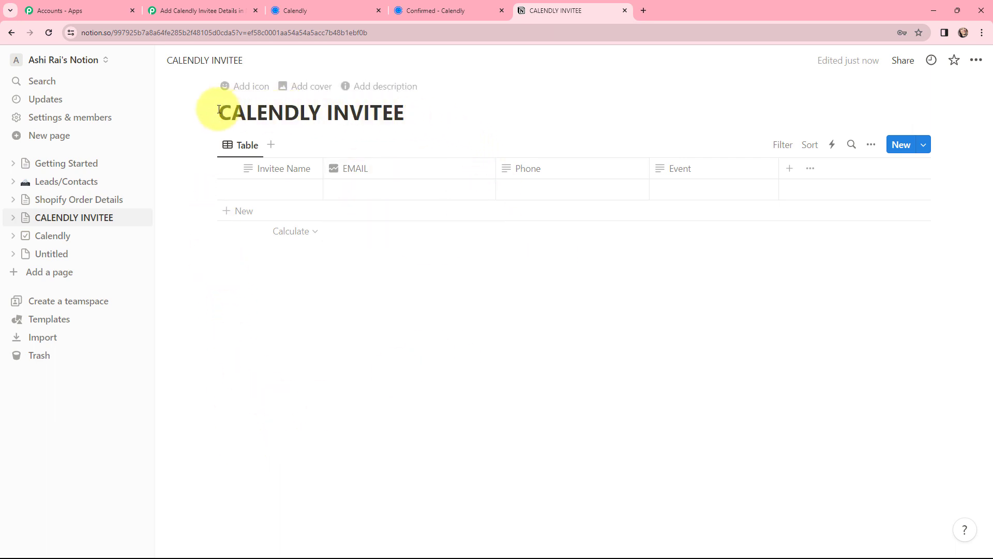
pyautogui.moveTo(219, 109); pyautogui.dragTo(414, 114)
# Check the Invitee Name, EMAIL, Phone and Event columns, then return to the Pabbly workflow
pyautogui.click(355, 333)
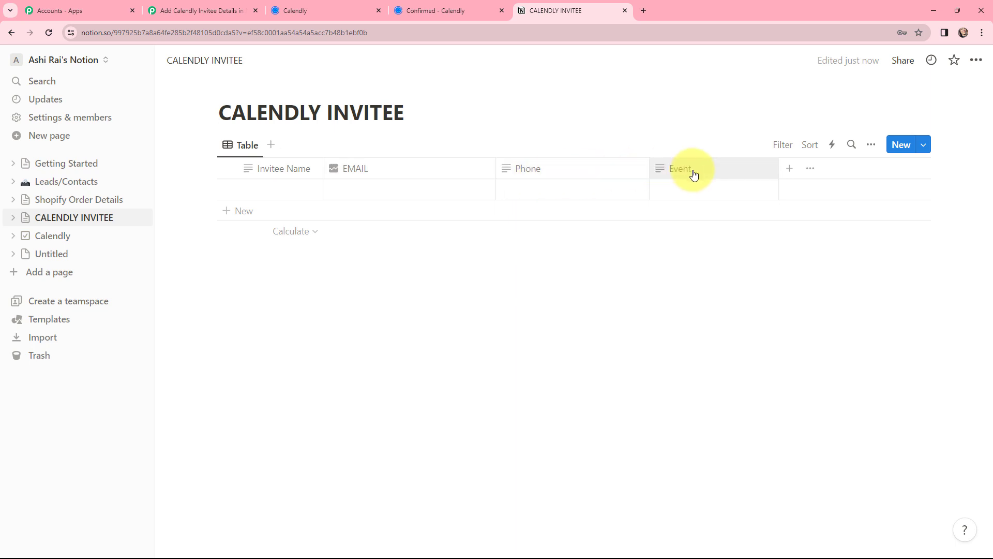
pyautogui.click(218, 9)
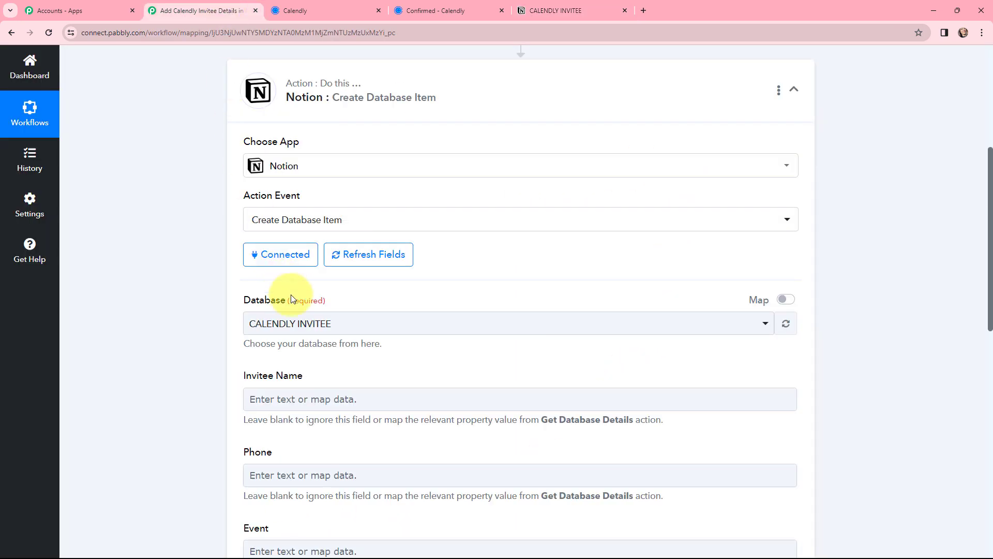
# Keep CALENDLY INVITEE as the target Notion database
pyautogui.click(290, 327)
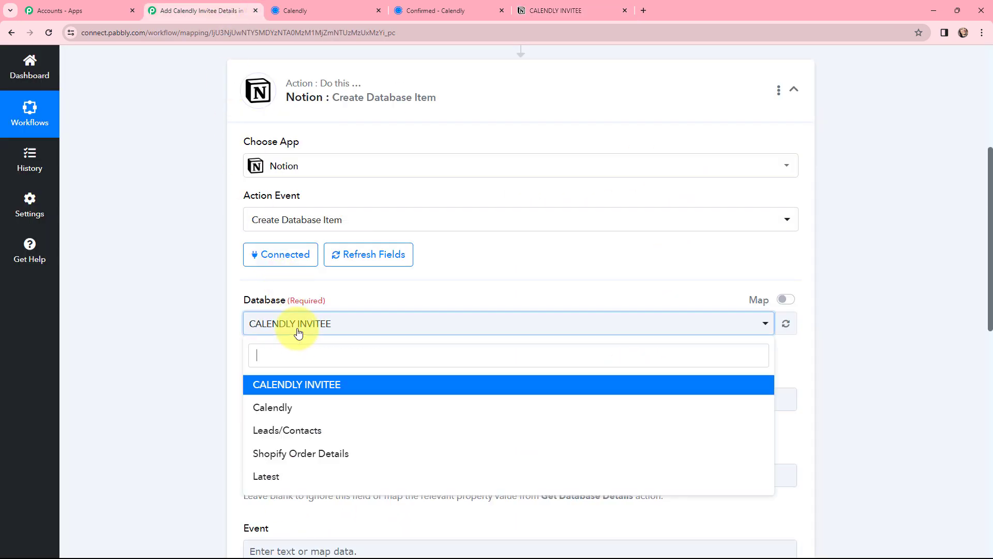
pyautogui.click(279, 383)
pyautogui.click(199, 321)
pyautogui.scroll(-1, 202, 311)
pyautogui.scroll(-2, 206, 294)
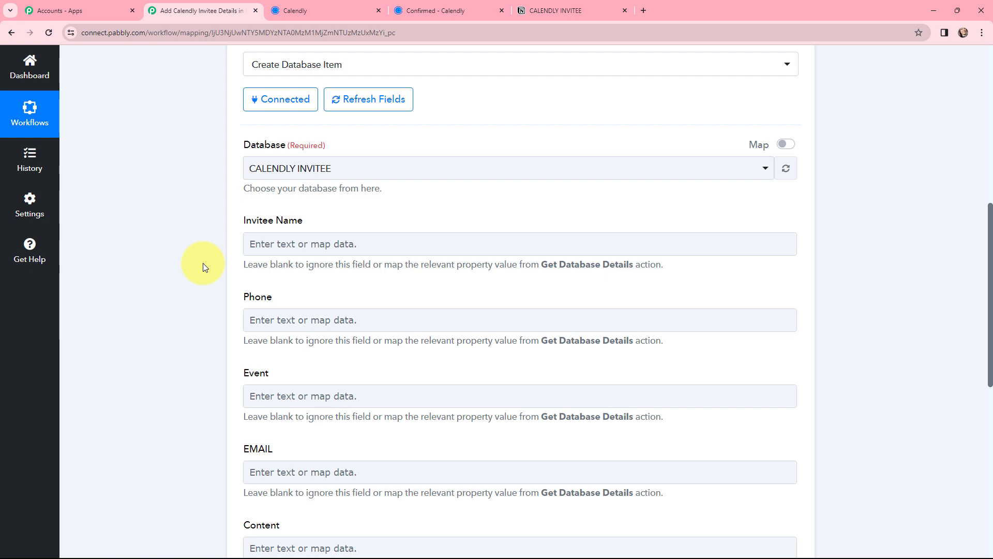
# Map the Calendly invitee's Resource Name into the Invitee Name field
pyautogui.click(251, 244)
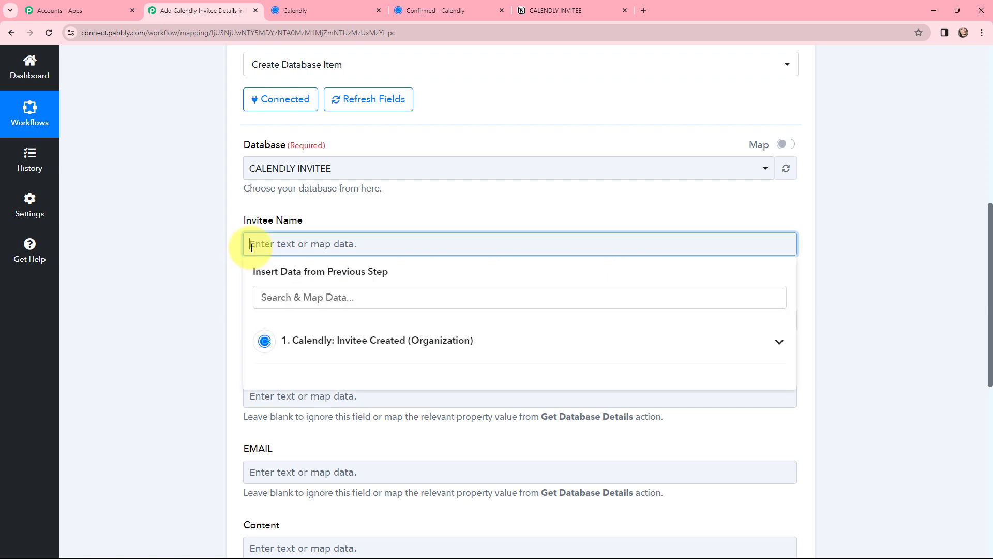
pyautogui.click(343, 343)
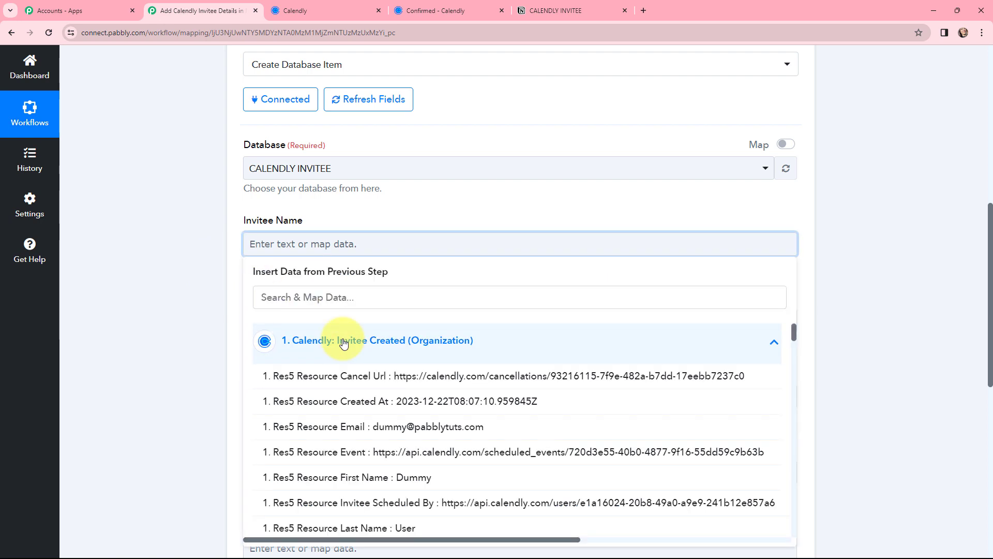
pyautogui.click(352, 296)
pyautogui.write('s')
pyautogui.press('BackSpace')
pyautogui.write('dumm')
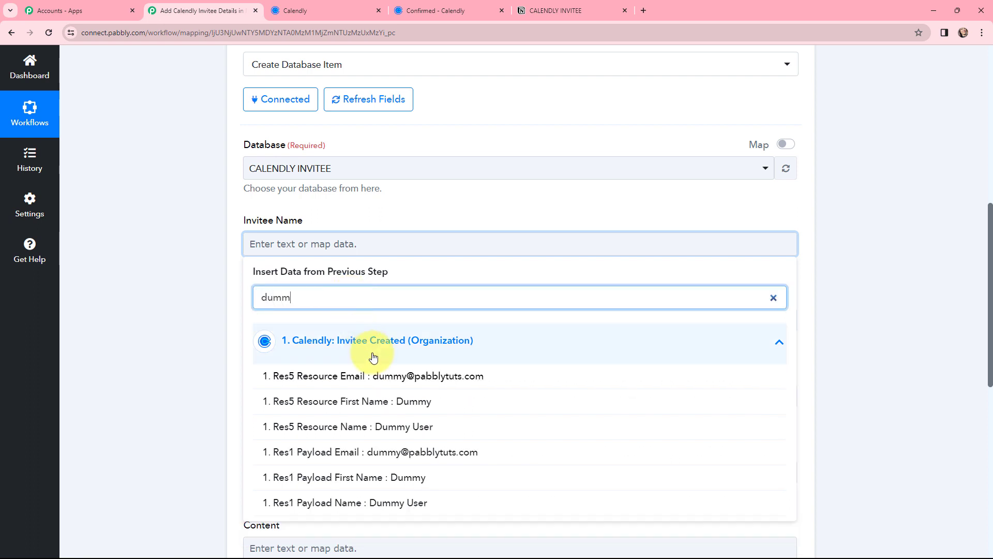
pyautogui.click(399, 430)
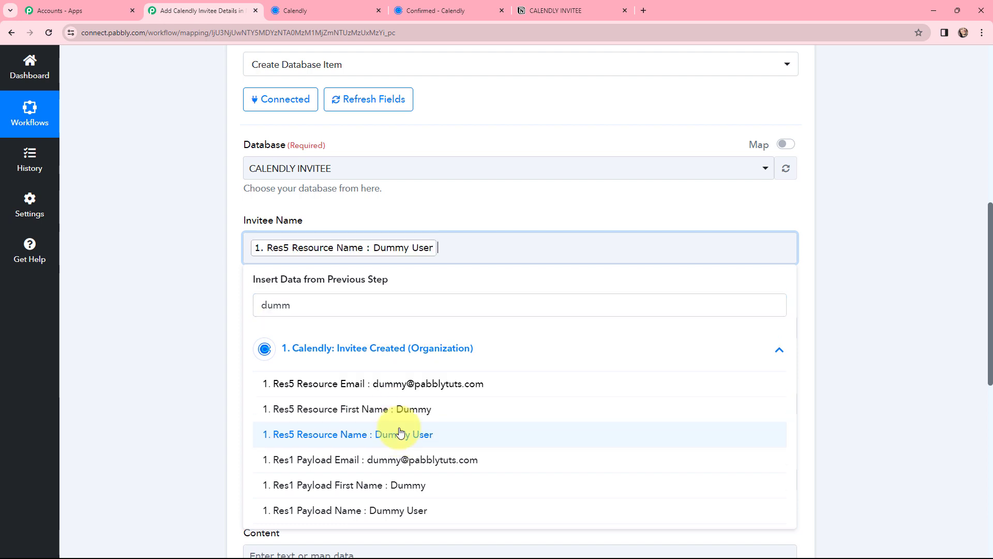
pyautogui.click(184, 285)
pyautogui.scroll(-1, 337, 292)
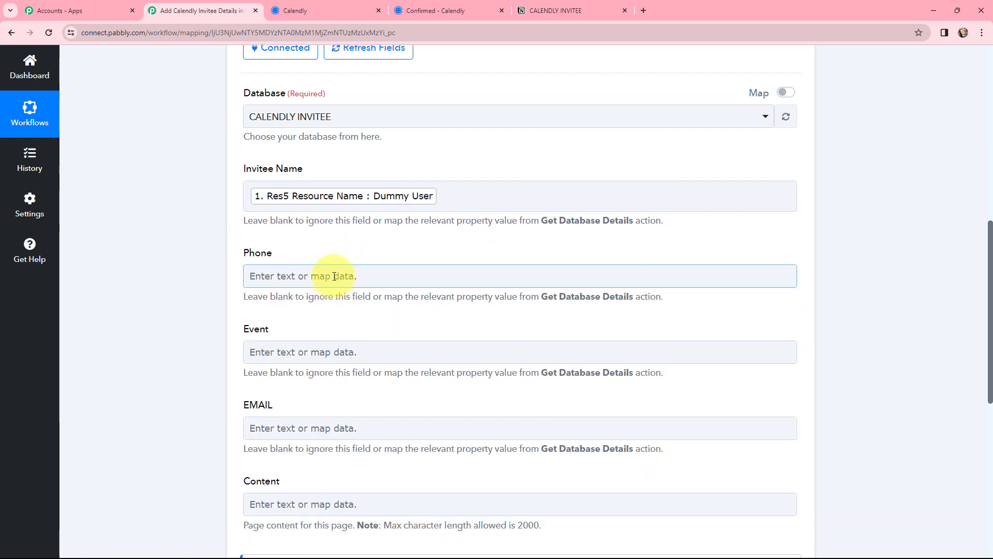
# Map the Questions And Answers 0 Answer (mobile number) into the Phone field
pyautogui.click(334, 277)
pyautogui.click(341, 373)
pyautogui.scroll(-8, 406, 444)
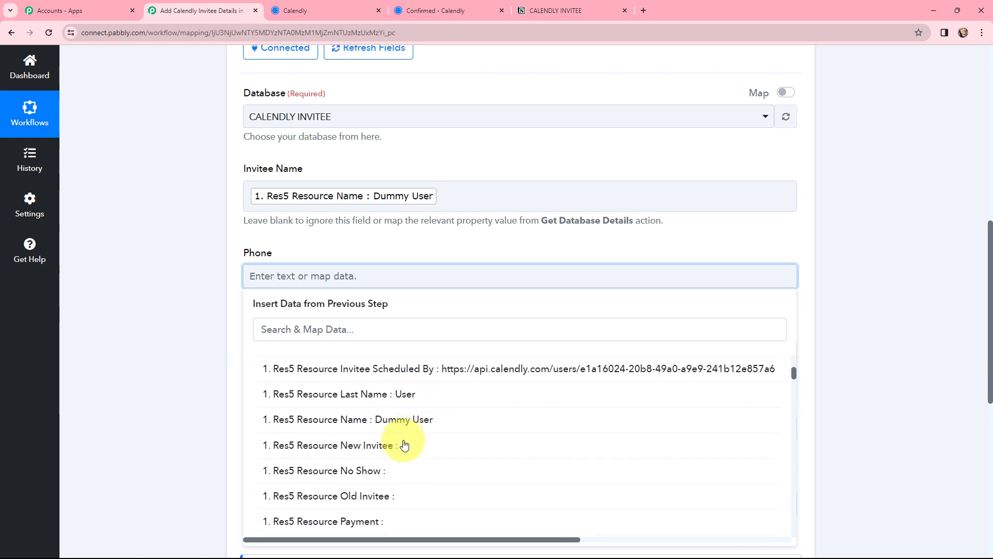
pyautogui.scroll(3, 408, 429)
pyautogui.click(420, 409)
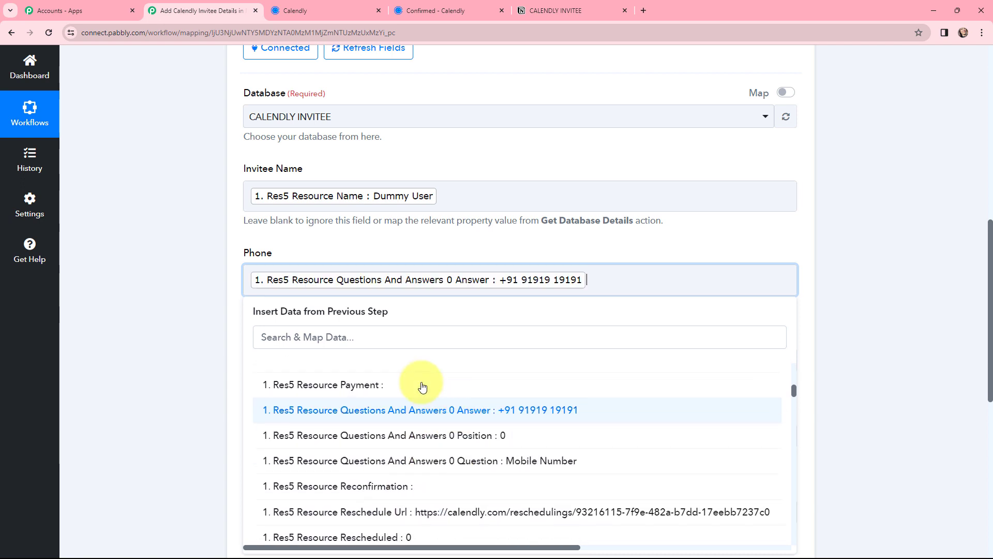
pyautogui.click(201, 265)
pyautogui.scroll(-2, 357, 265)
# Map Res3 Resource Name, the Digital Marketing Event name, into the Event field
pyautogui.click(320, 254)
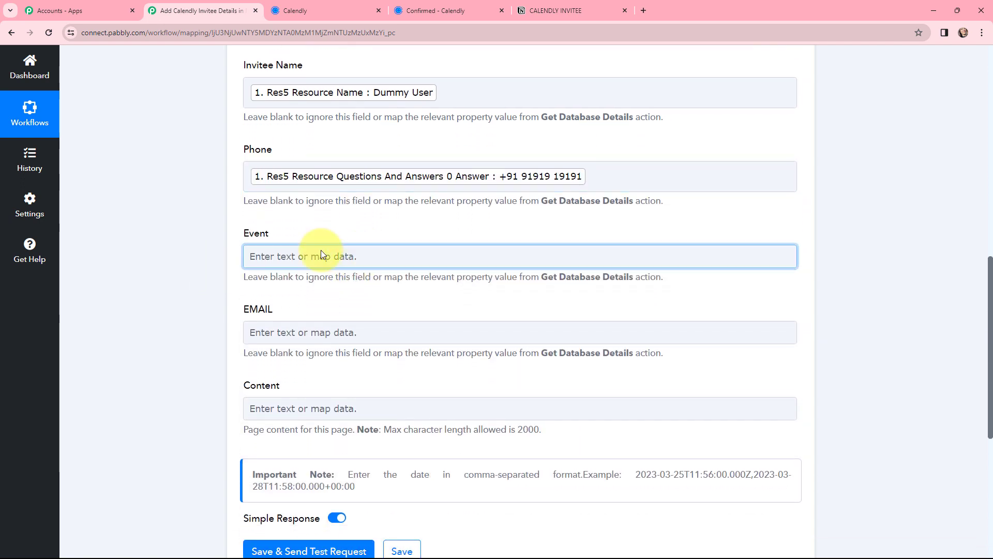
pyautogui.write('di')
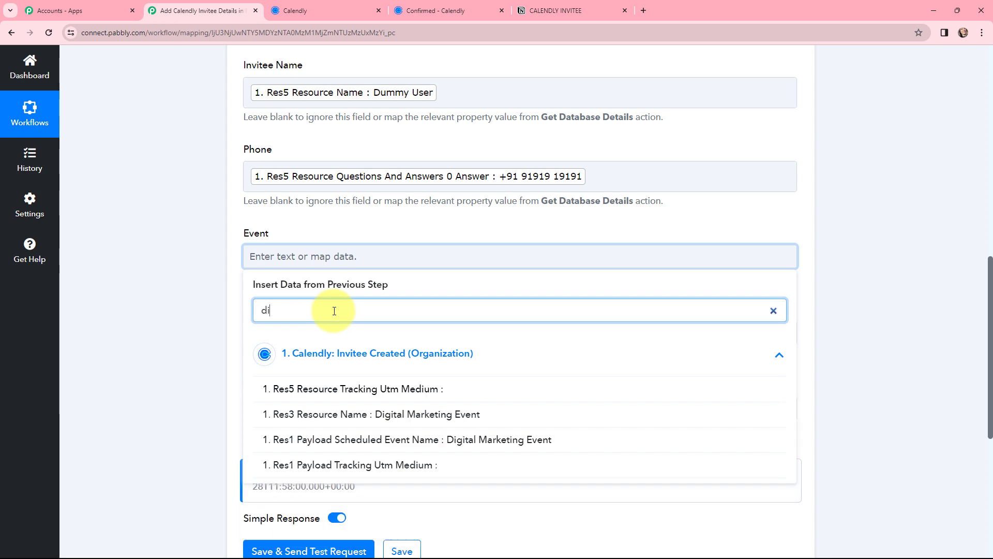
pyautogui.write('gi')
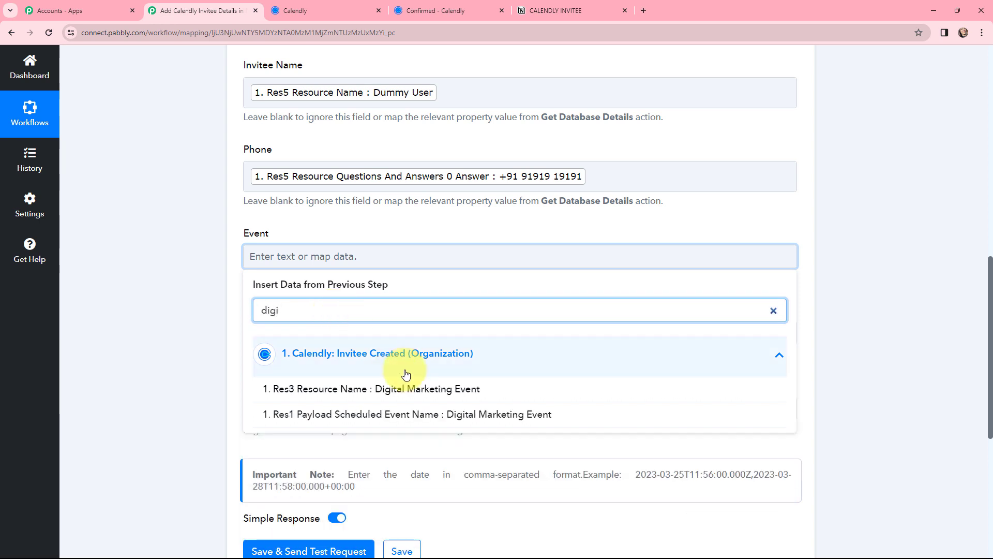
pyautogui.click(432, 388)
pyautogui.click(216, 253)
pyautogui.scroll(-2, 249, 257)
# Map the invitee's Resource Email into the EMAIL field
pyautogui.click(282, 238)
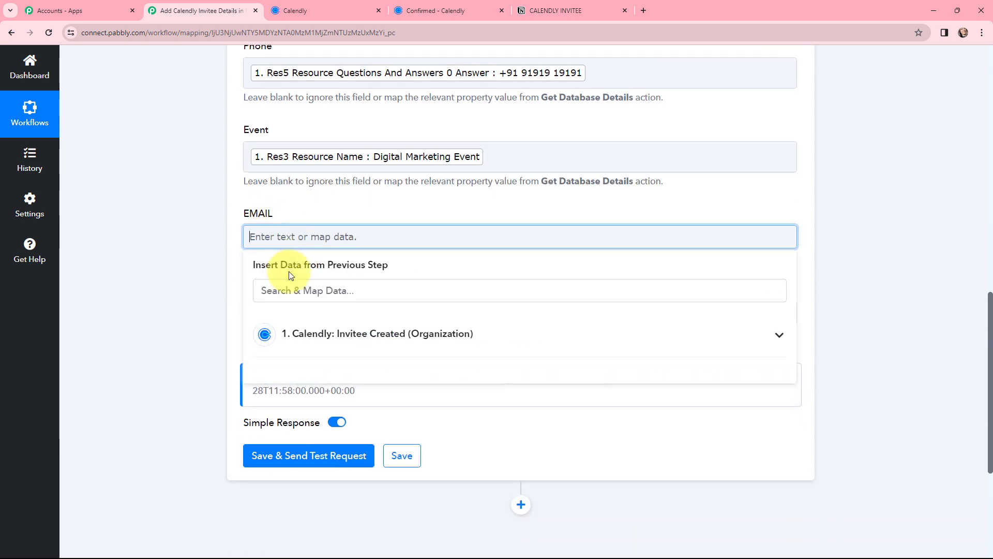
pyautogui.click(350, 418)
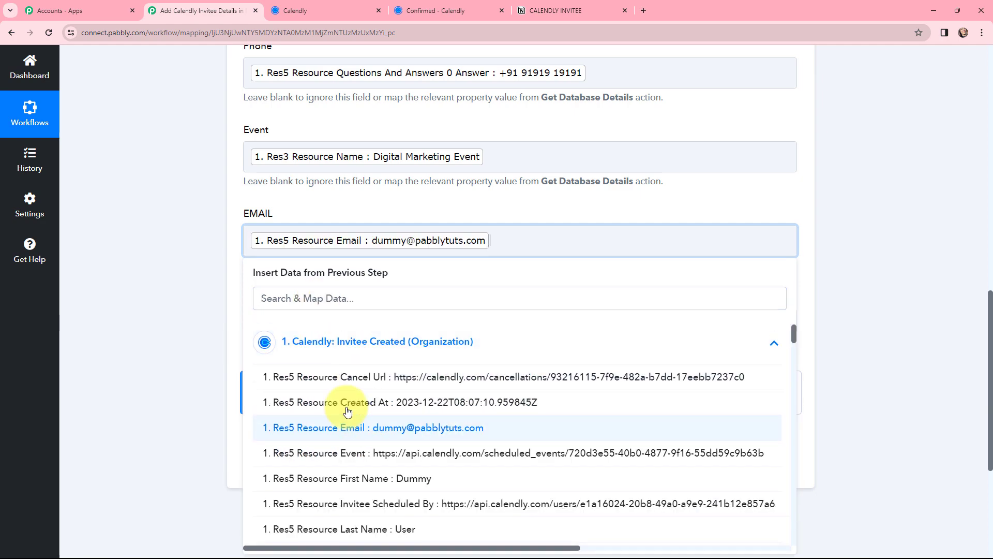
pyautogui.click(193, 272)
pyautogui.scroll(3, 200, 277)
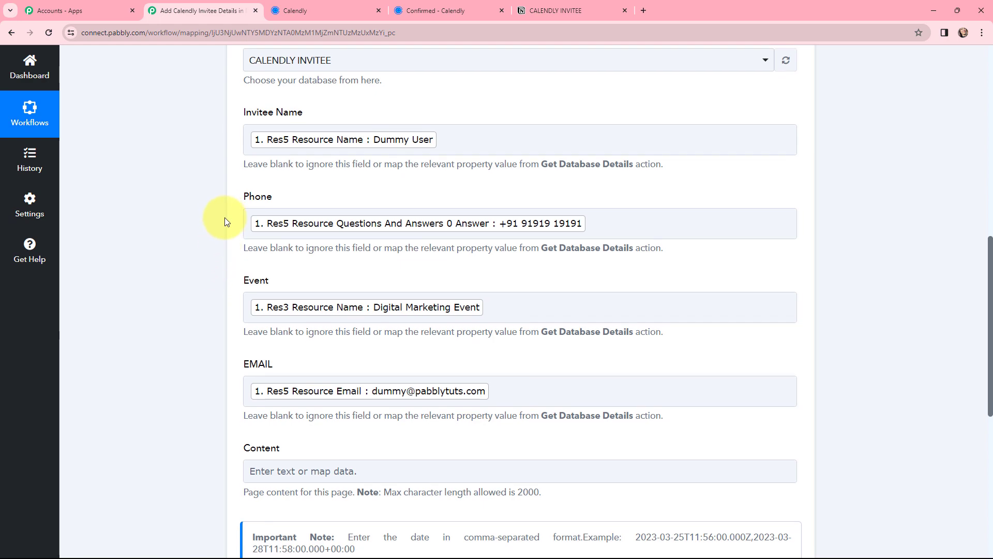
# Save & Send Test Request for the Notion action, then switch to Notion to check the row
pyautogui.scroll(-5, 225, 221)
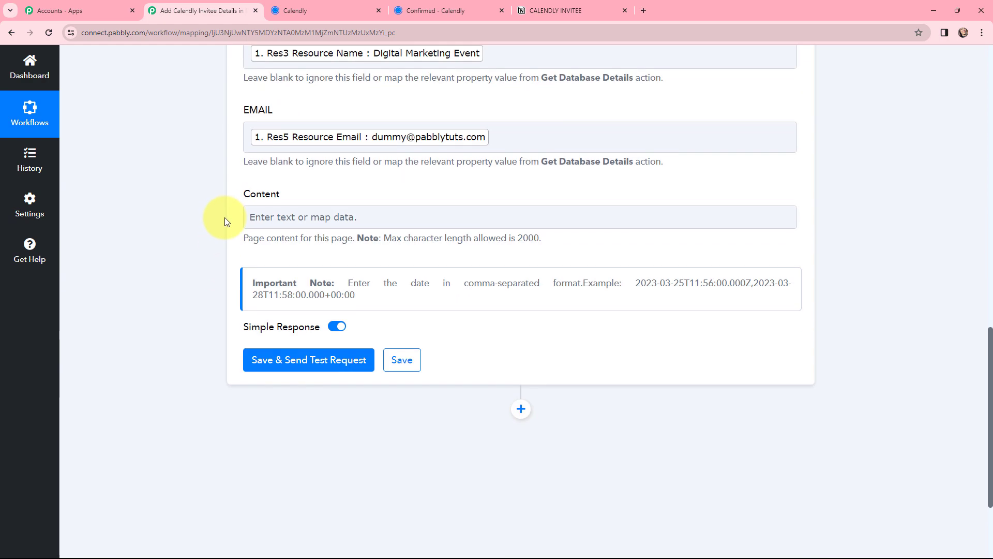
pyautogui.click(306, 364)
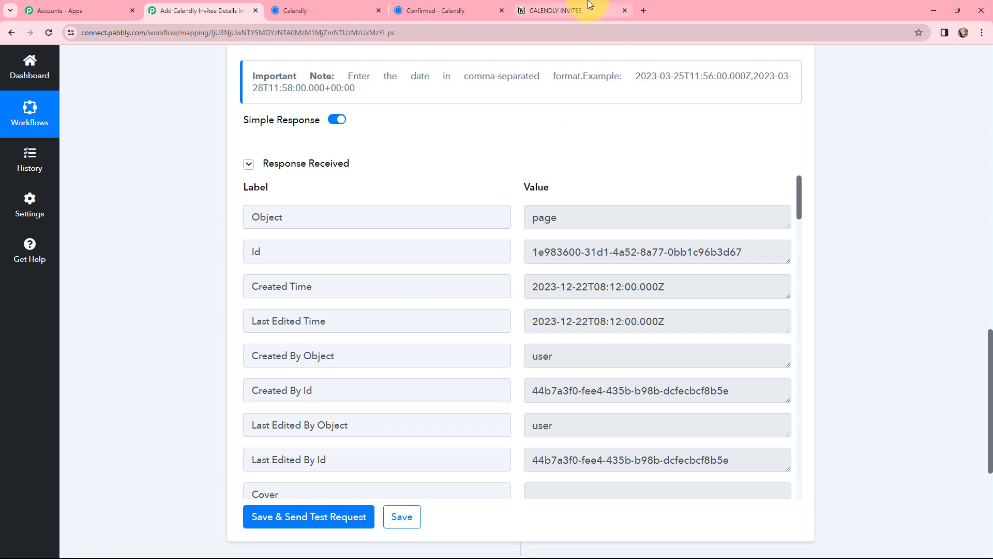
pyautogui.click(573, 10)
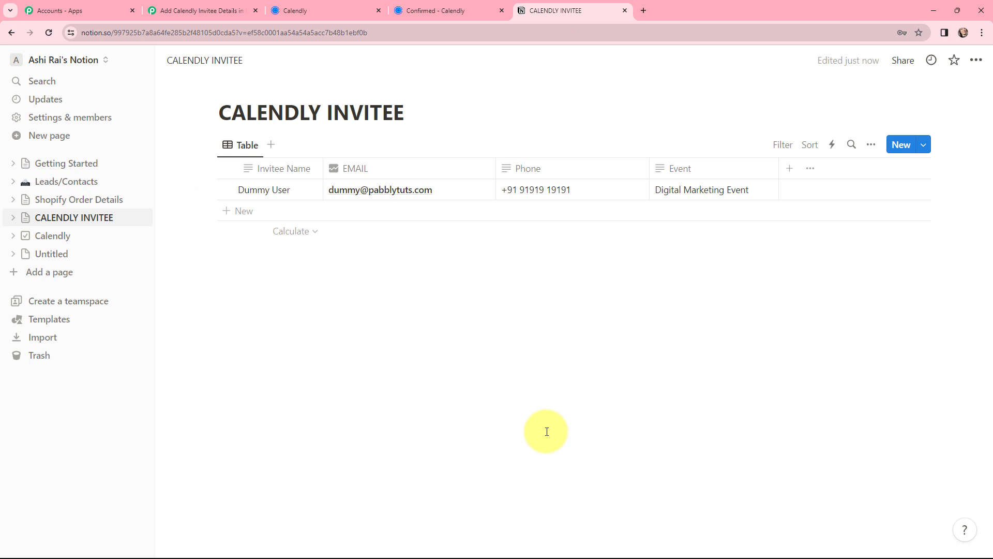
# Switch back to the Pabbly Connect workflow tab after viewing the new Notion row
pyautogui.hotkey('ctrl', '2')
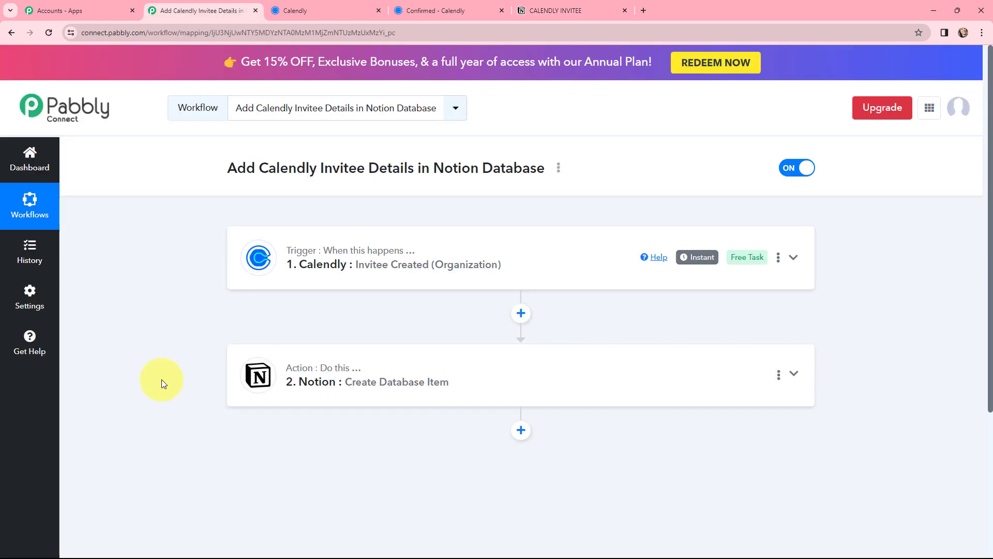